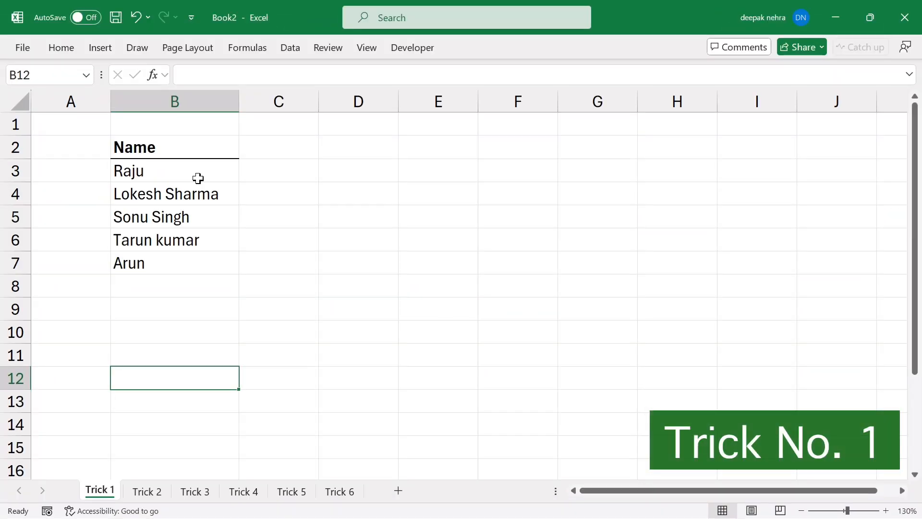
# Select the five names Raju through Arun in B3:B7 and look over the individual cells.
pyautogui.moveTo(196, 176); pyautogui.dragTo(179, 256)
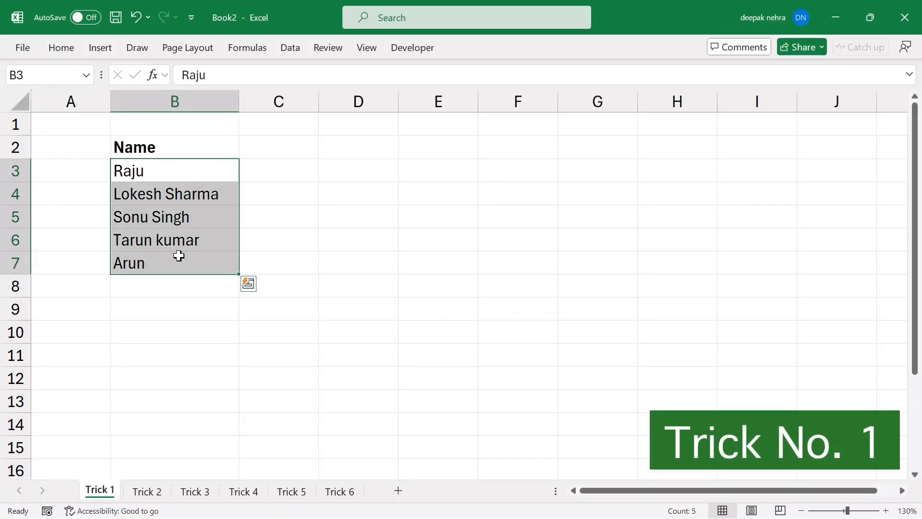
pyautogui.click(169, 216)
pyautogui.click(169, 194)
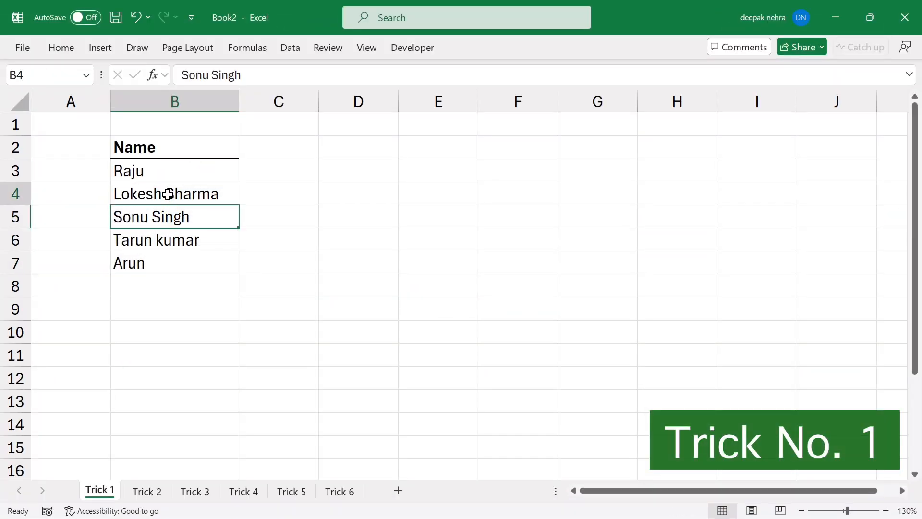
pyautogui.click(159, 224)
pyautogui.click(155, 240)
pyautogui.click(153, 257)
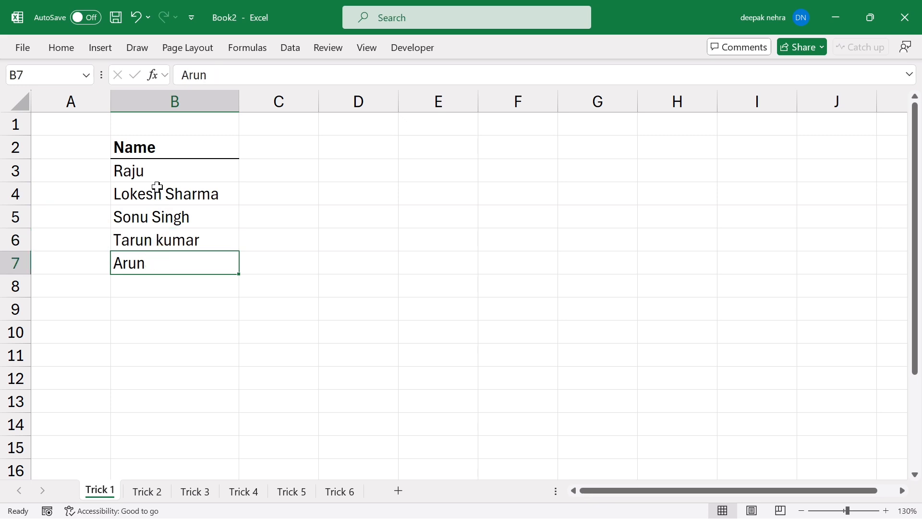
pyautogui.moveTo(157, 180); pyautogui.dragTo(148, 255)
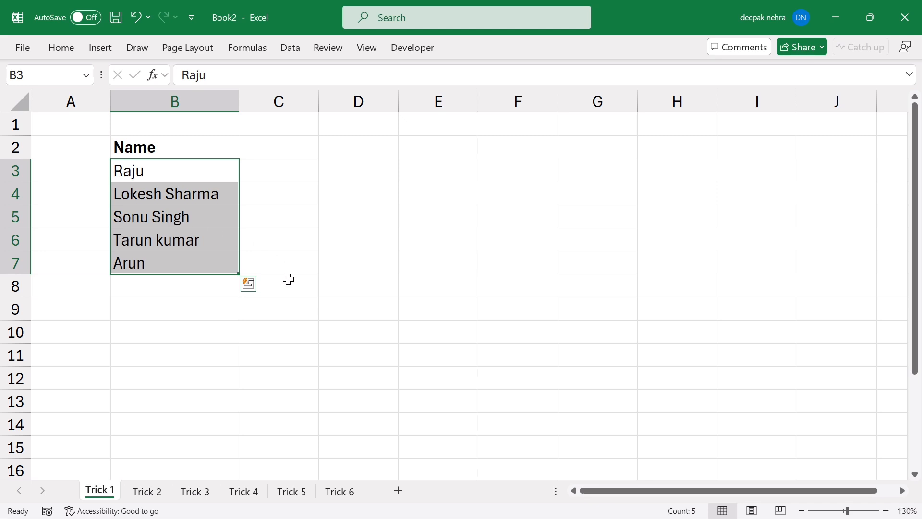
pyautogui.click(310, 336)
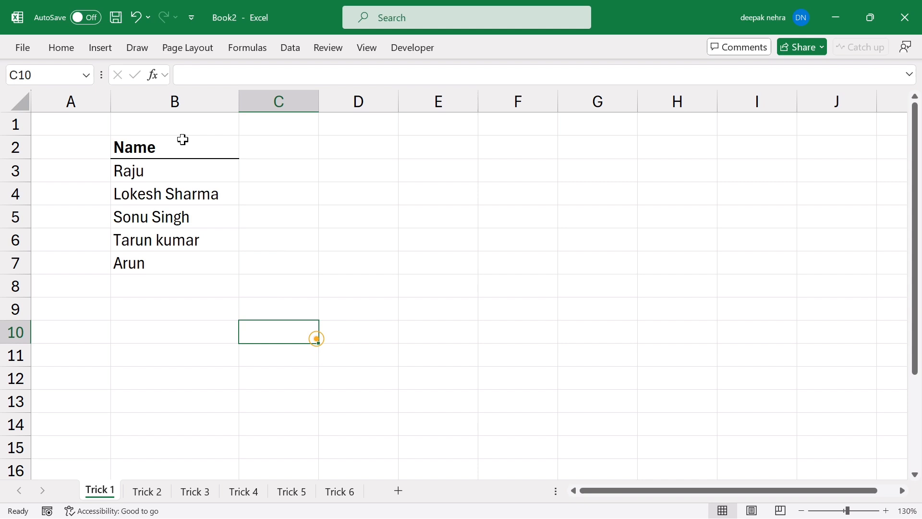
# Open the Clipboard pane and copy B3:B7 into it, then pick B10.
pyautogui.click(61, 47)
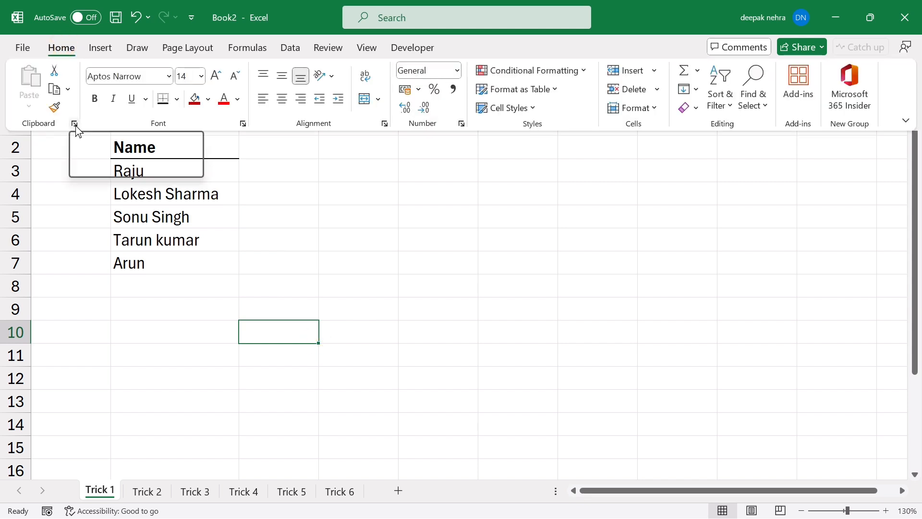
pyautogui.click(75, 124)
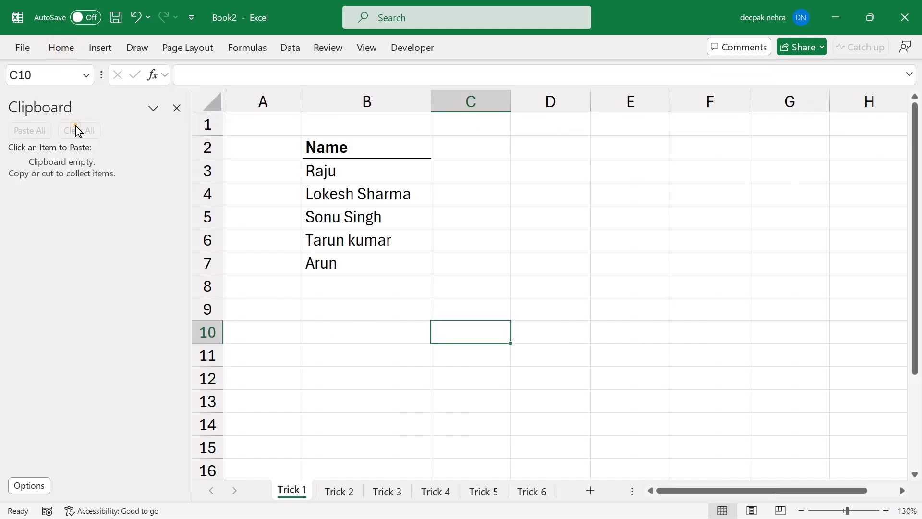
pyautogui.click(306, 188)
pyautogui.moveTo(327, 173); pyautogui.dragTo(323, 254)
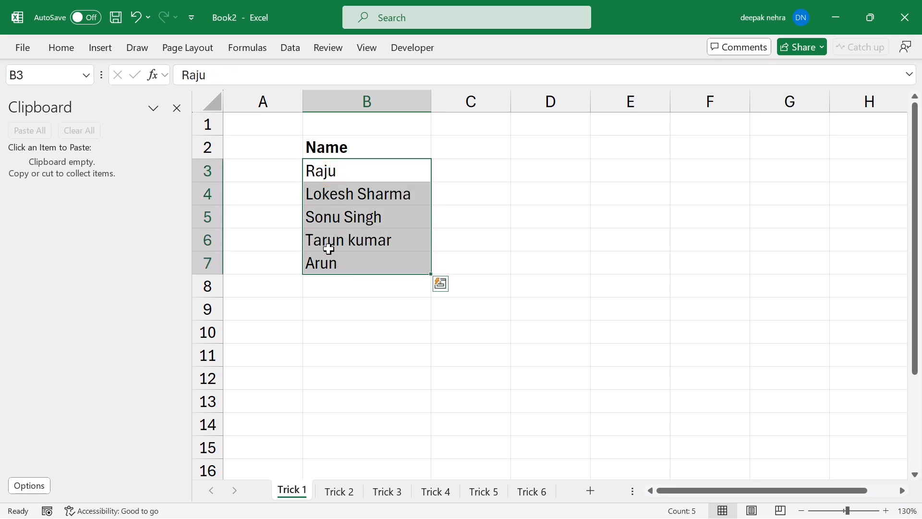
pyautogui.hotkey('ctrl', 'c')
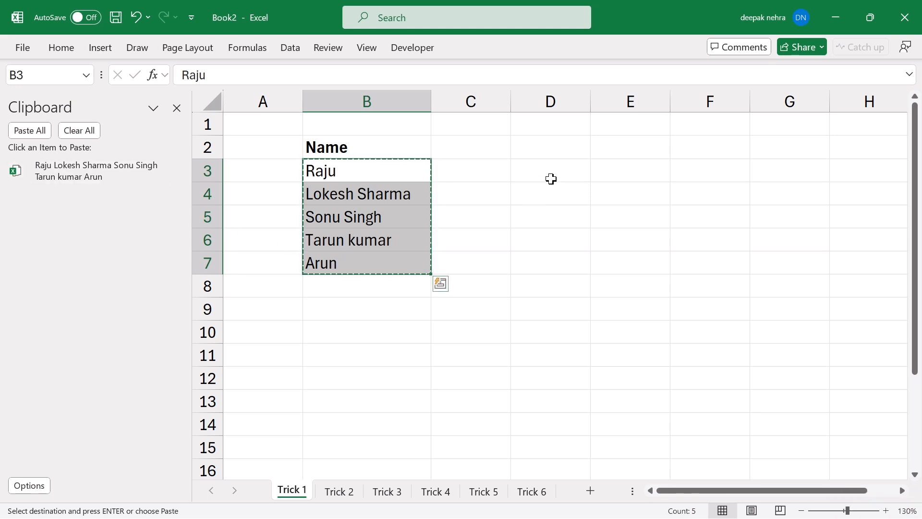
pyautogui.click(338, 329)
# Paste the collected clipboard item into B10 so Raju through Arun stack on separate lines.
pyautogui.doubleClick(339, 330)
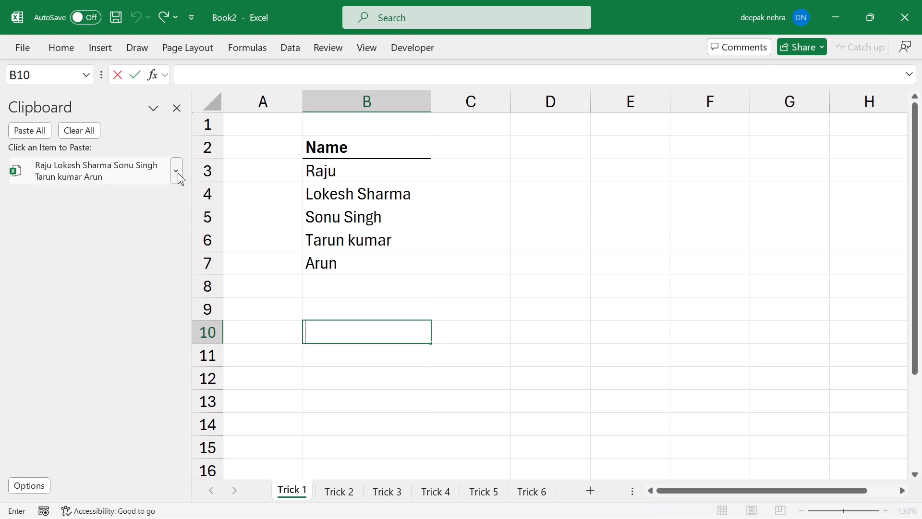
pyautogui.click(178, 173)
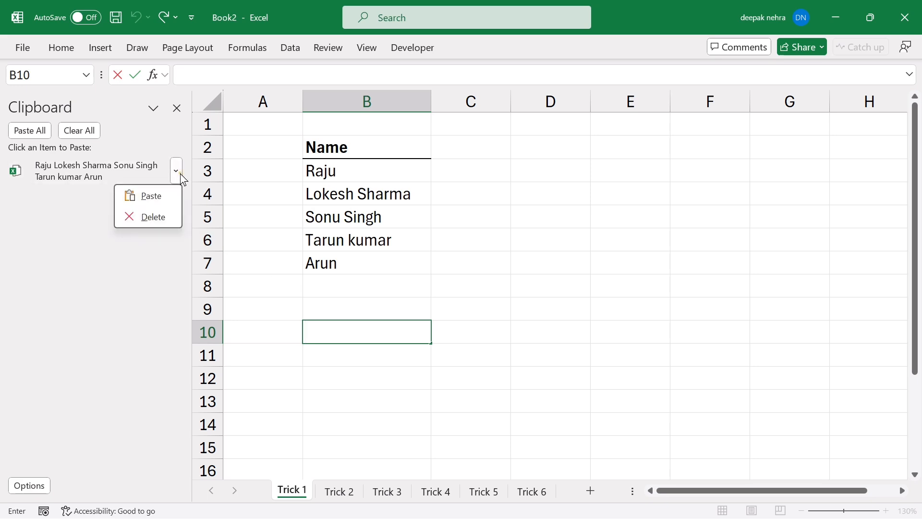
pyautogui.click(152, 197)
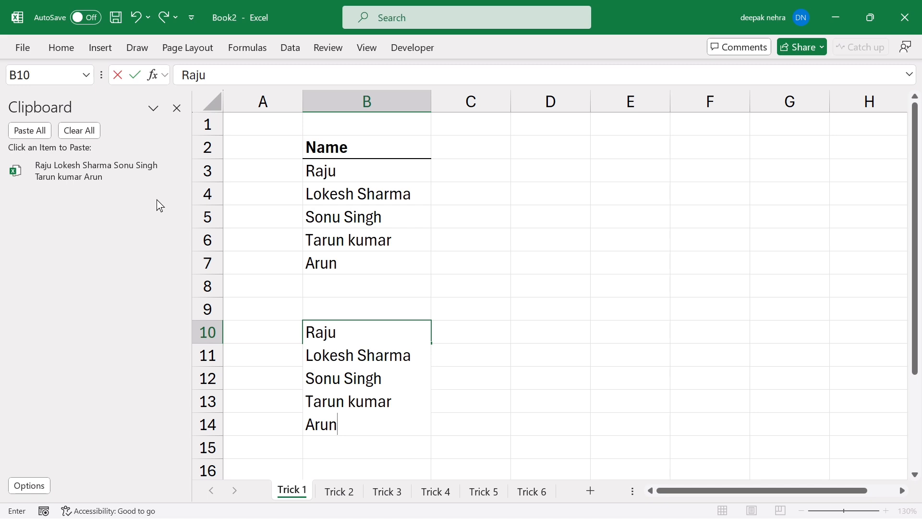
pyautogui.press('Return')
pyautogui.click(352, 370)
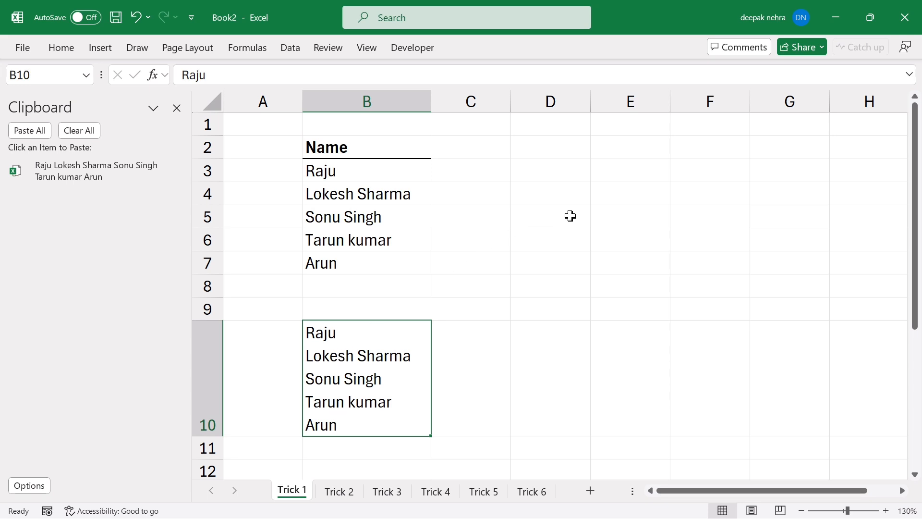
# Copy the multi-line name text inside B10 as a new clipboard item.
pyautogui.doubleClick(343, 373)
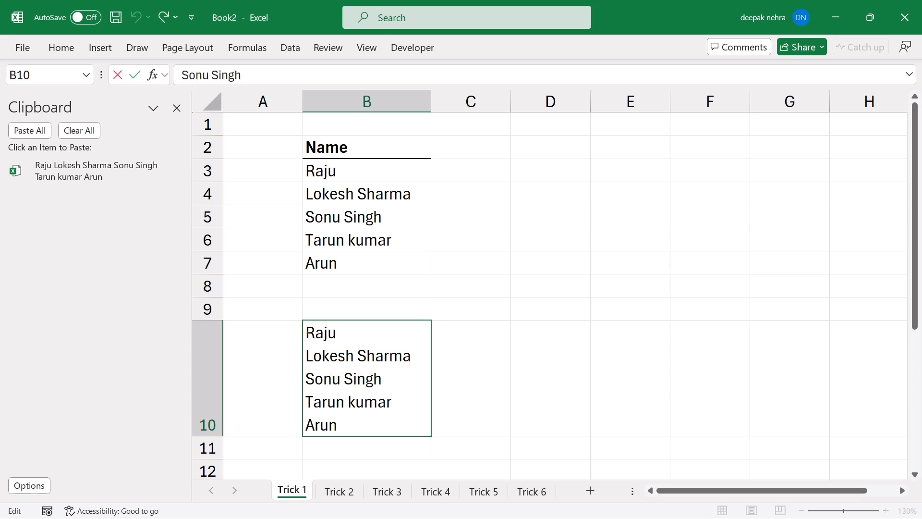
pyautogui.moveTo(306, 332); pyautogui.dragTo(338, 425)
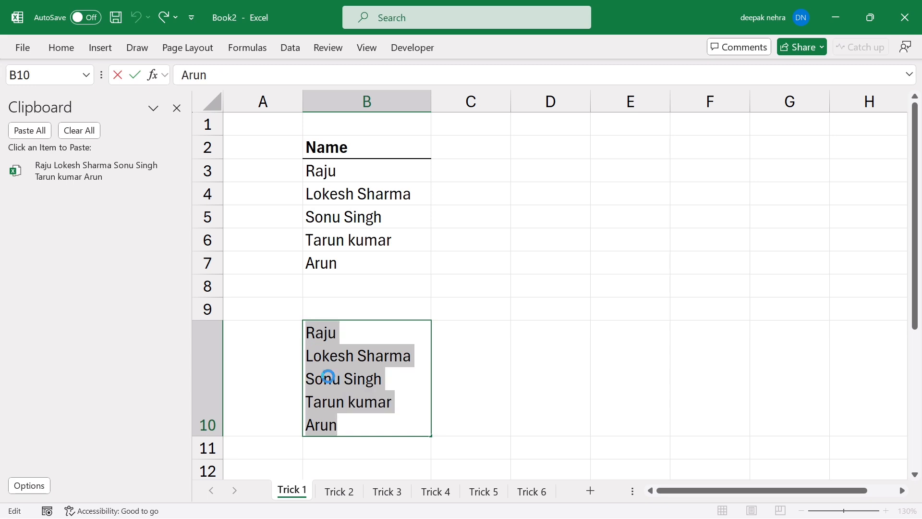
pyautogui.hotkey('ctrl', 'c')
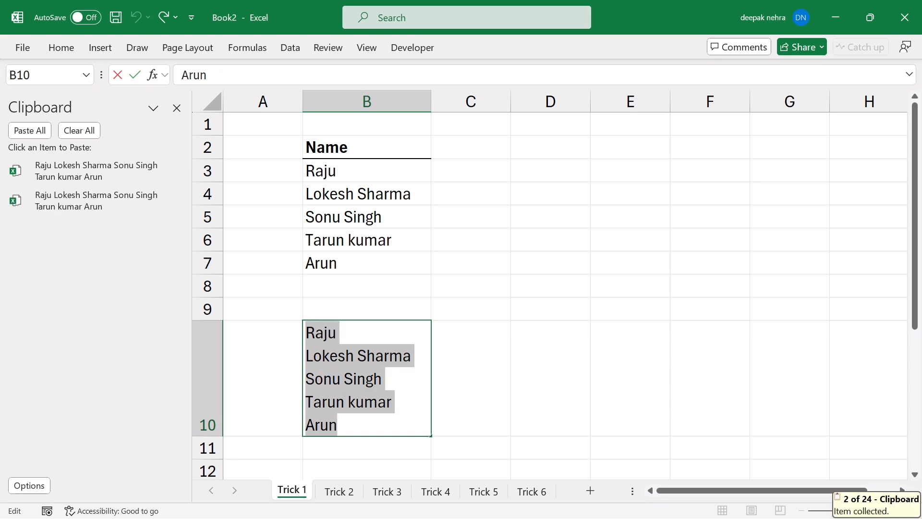
pyautogui.click(400, 270)
pyautogui.click(359, 363)
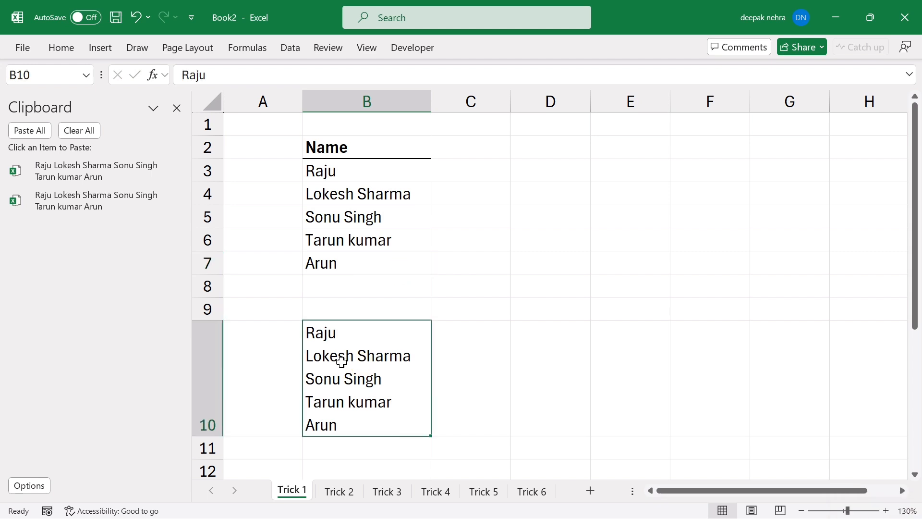
pyautogui.doubleClick(338, 358)
pyautogui.moveTo(316, 332); pyautogui.dragTo(338, 424)
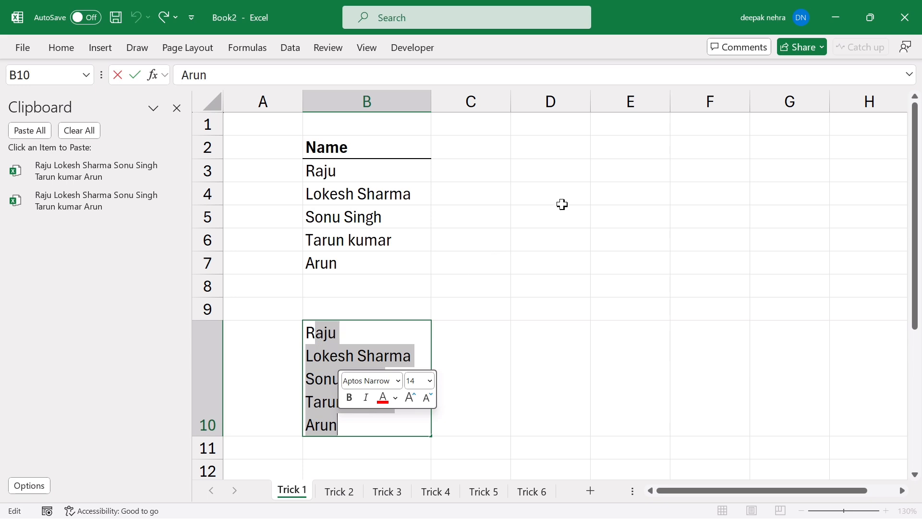
# Paste the clipboard names from D3 so each lands in its own cell, D3:D7.
pyautogui.click(560, 167)
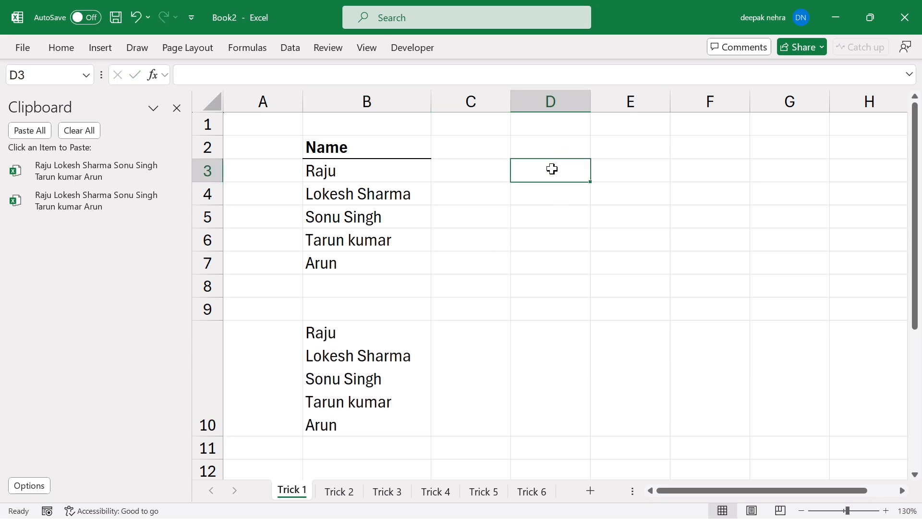
pyautogui.click(176, 171)
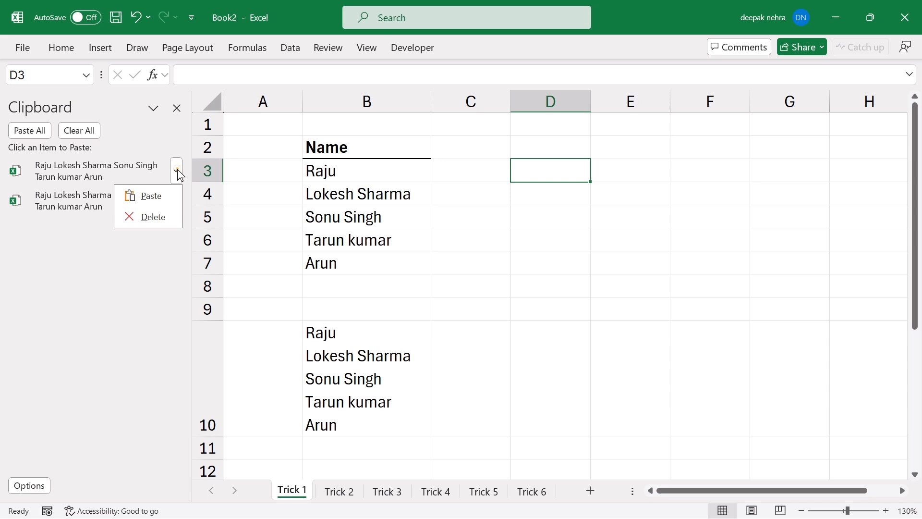
pyautogui.click(160, 201)
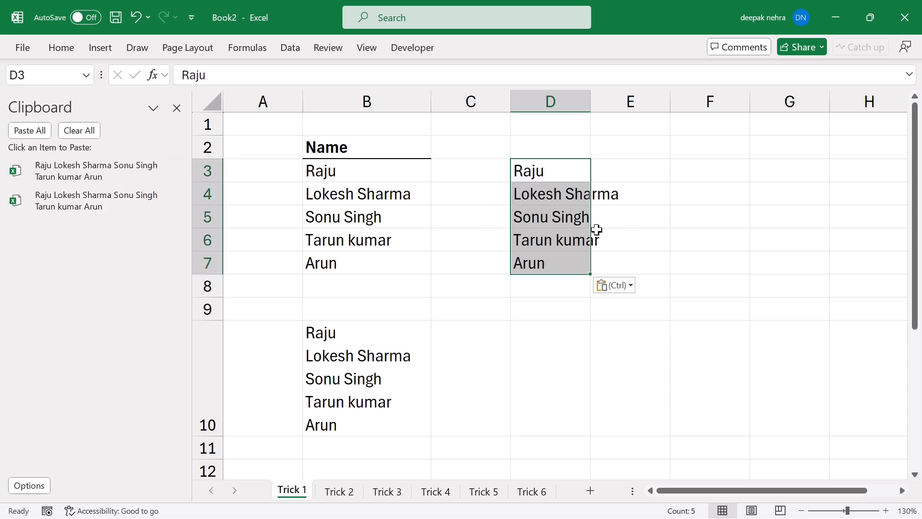
pyautogui.click(541, 216)
pyautogui.click(540, 242)
pyautogui.click(534, 215)
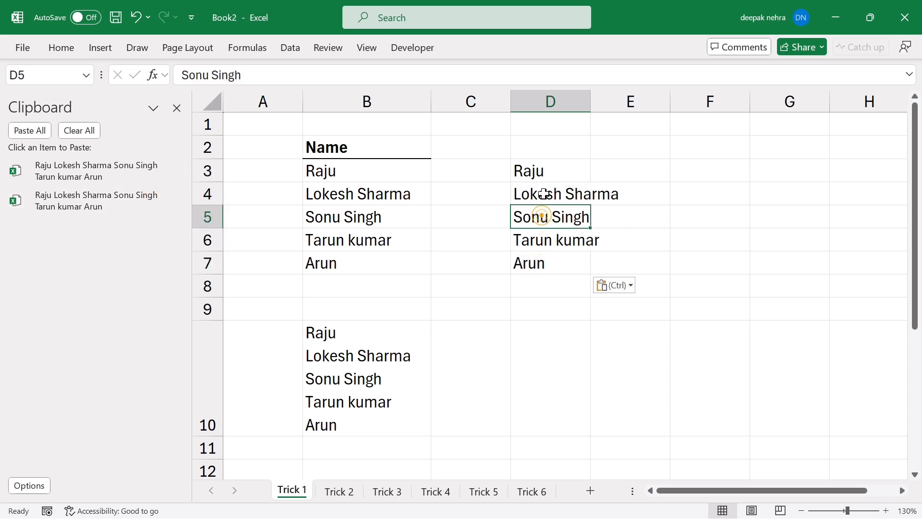
pyautogui.click(531, 172)
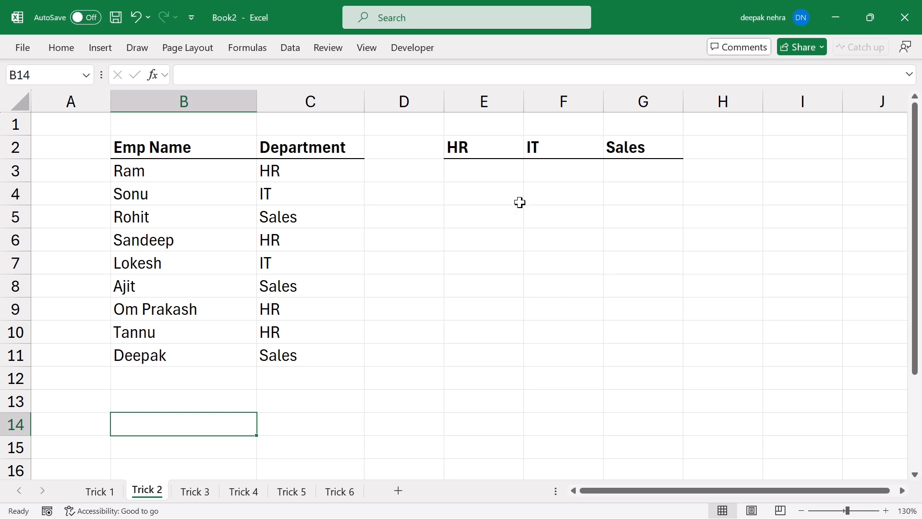
# Check the empty cells under the HR, IT and Sales headings, ending on E3.
pyautogui.click(475, 150)
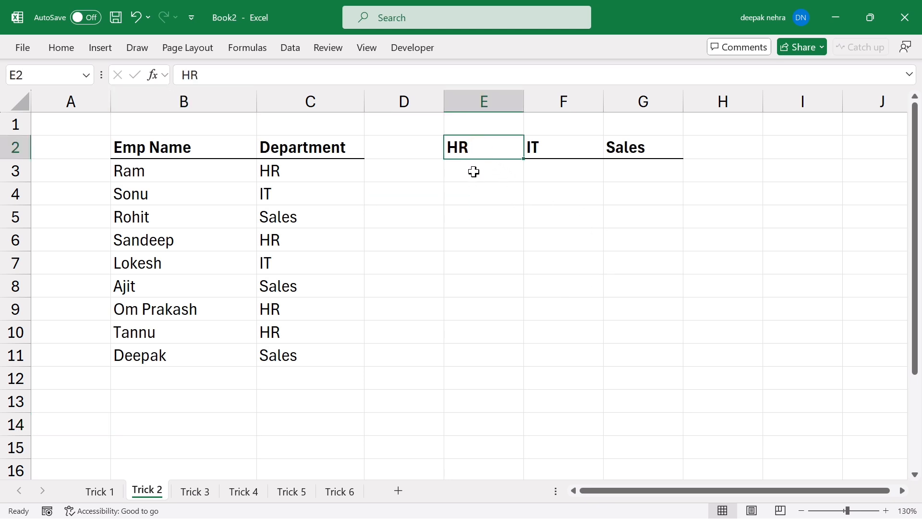
pyautogui.click(474, 170)
pyautogui.moveTo(474, 170); pyautogui.dragTo(468, 240)
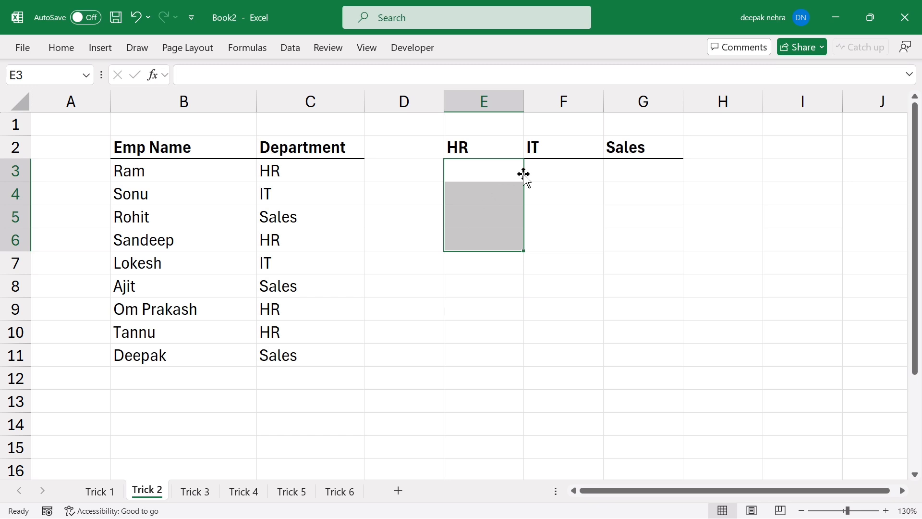
pyautogui.moveTo(551, 169); pyautogui.dragTo(545, 240)
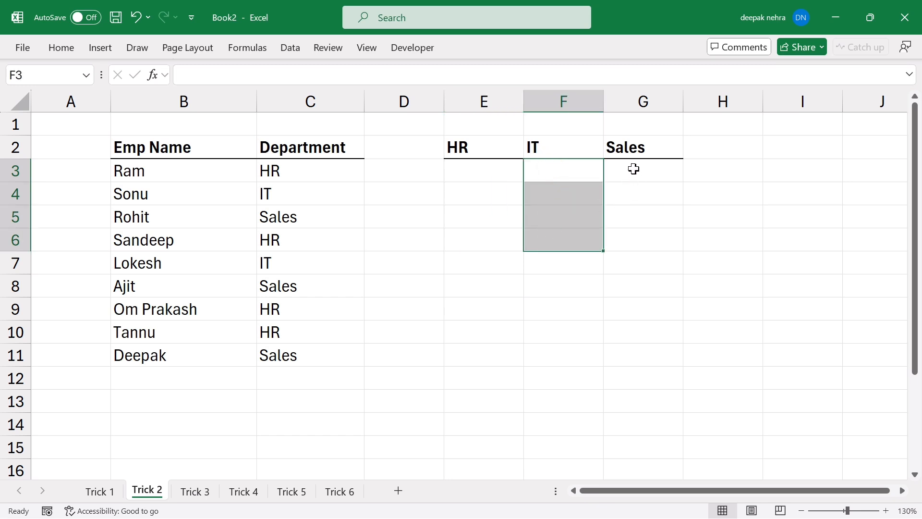
pyautogui.moveTo(634, 169); pyautogui.dragTo(624, 242)
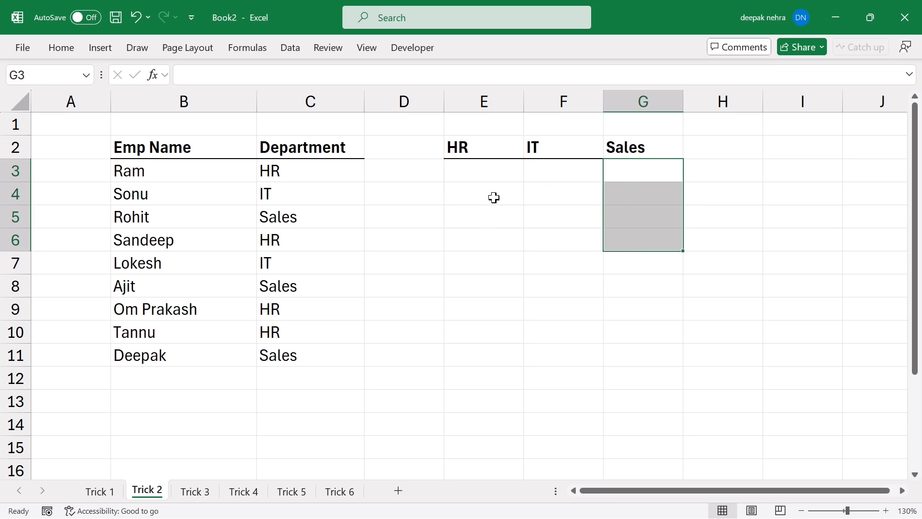
pyautogui.click(470, 173)
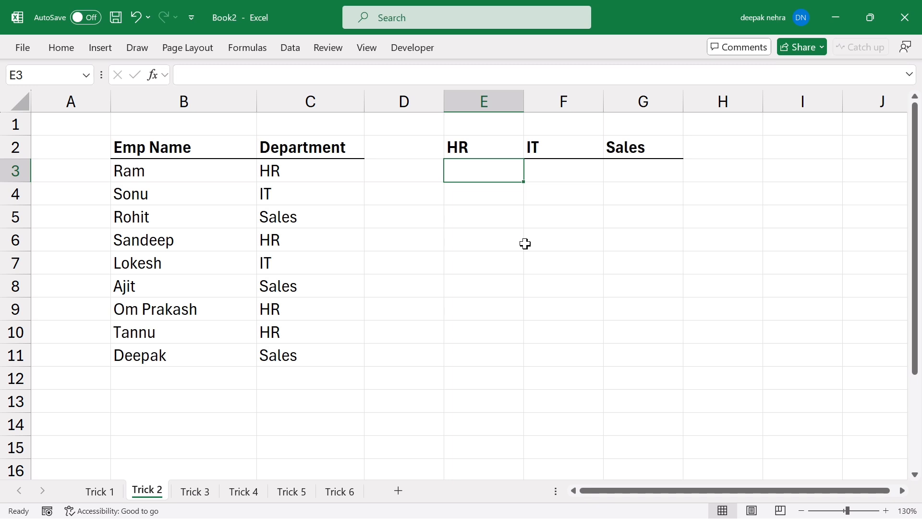
# Enter =FILTER($B$3:$B$11,$C$3:$C$11=E2) in E3 to list the HR employees.
pyautogui.write('=')
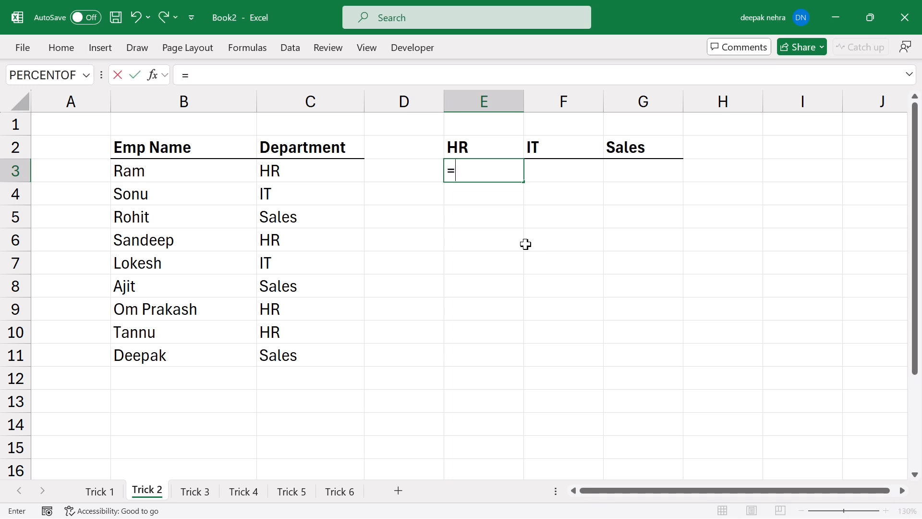
pyautogui.write('filter')
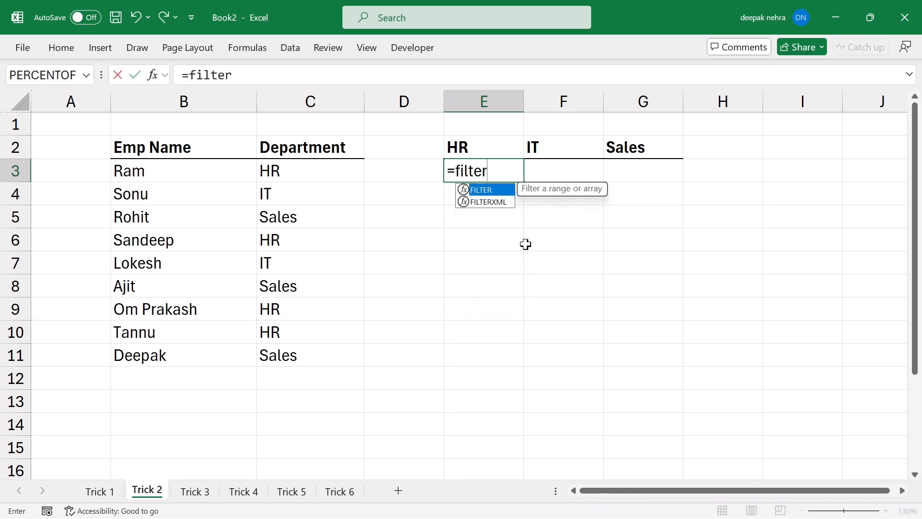
pyautogui.press('Tab')
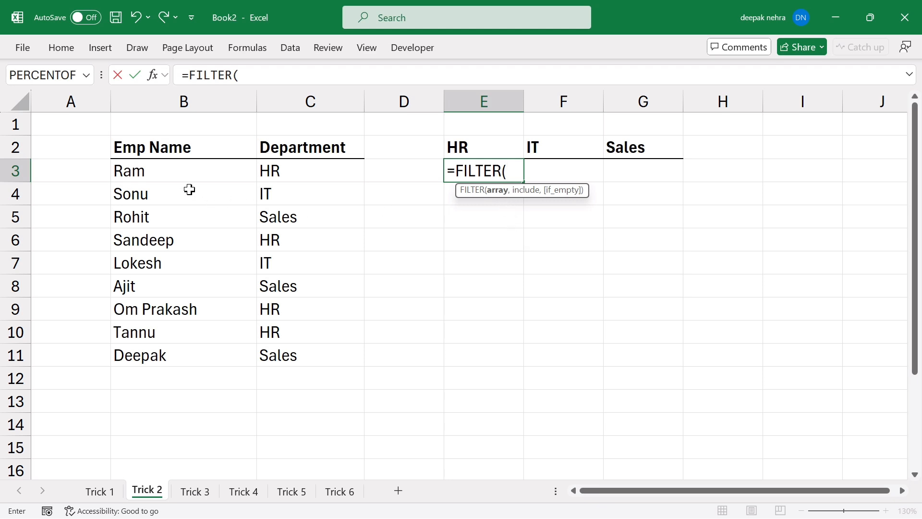
pyautogui.moveTo(134, 171); pyautogui.dragTo(139, 356)
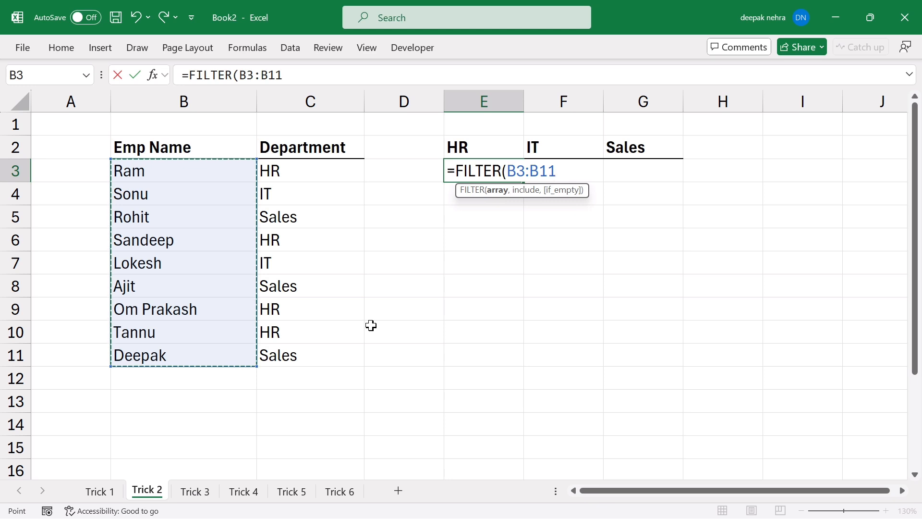
pyautogui.press('F4')
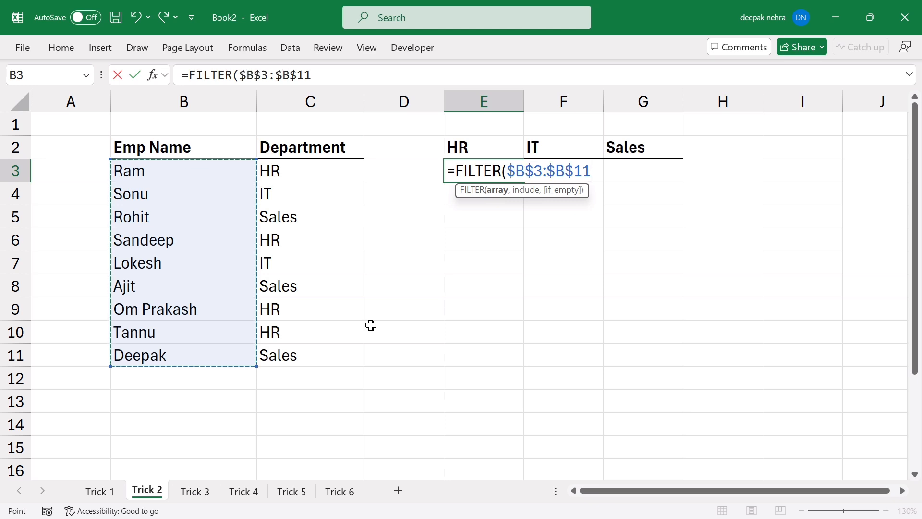
pyautogui.write(',')
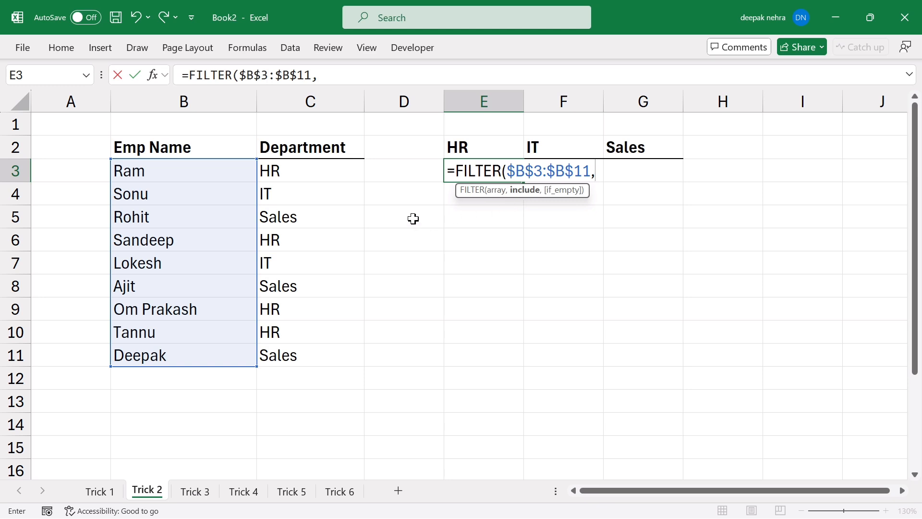
pyautogui.moveTo(301, 171); pyautogui.dragTo(289, 356)
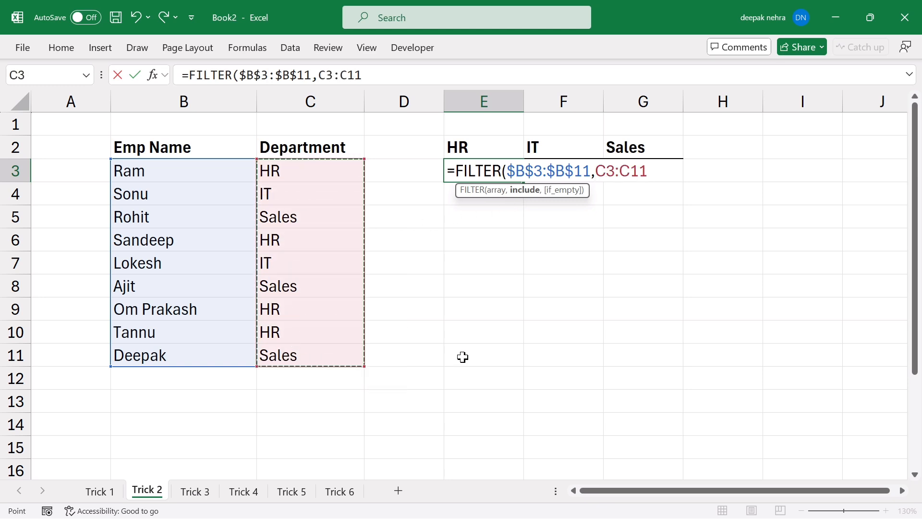
pyautogui.press('F4')
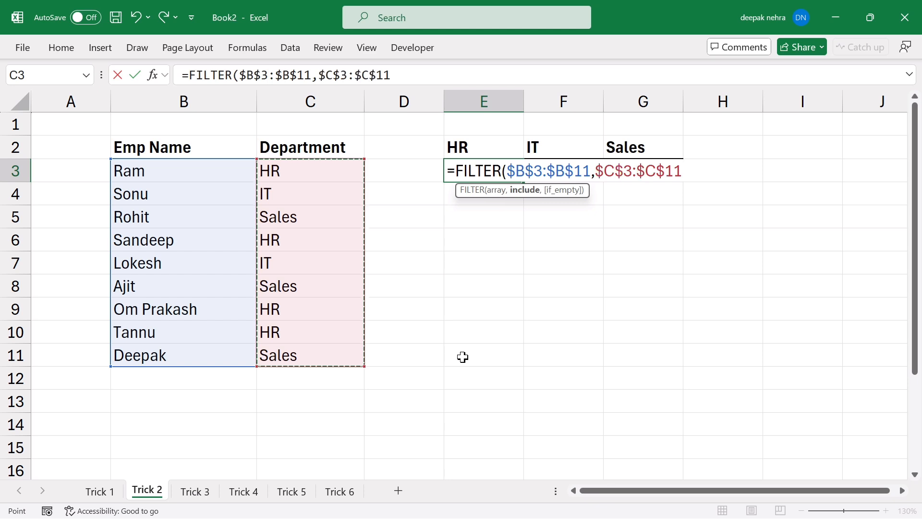
pyautogui.write('=')
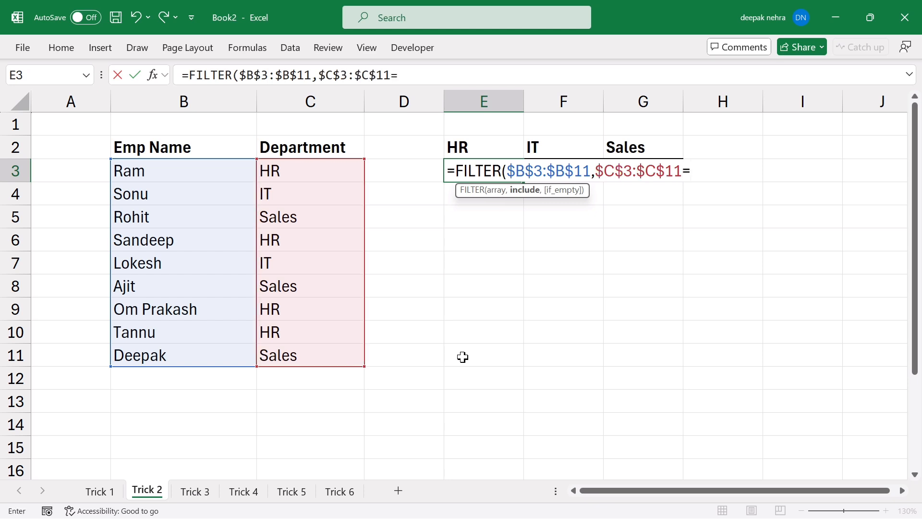
pyautogui.click(471, 145)
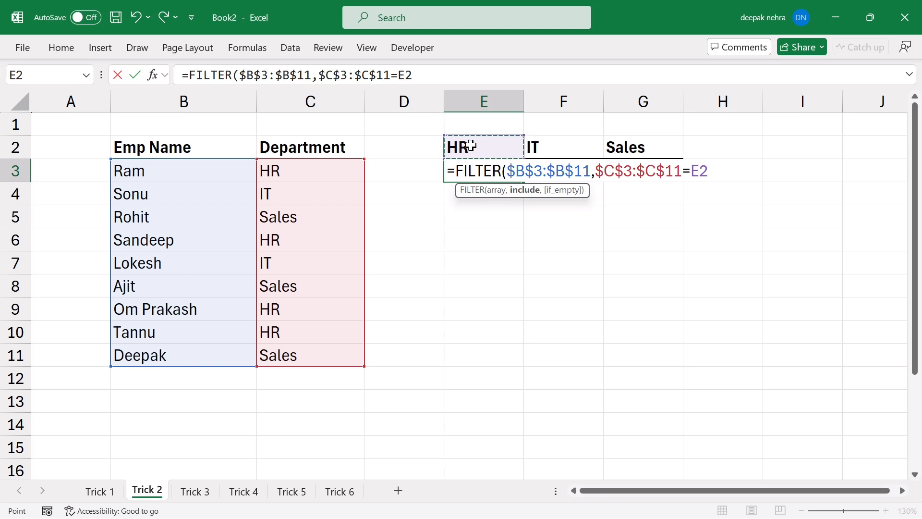
pyautogui.write(')')
pyautogui.press('Return')
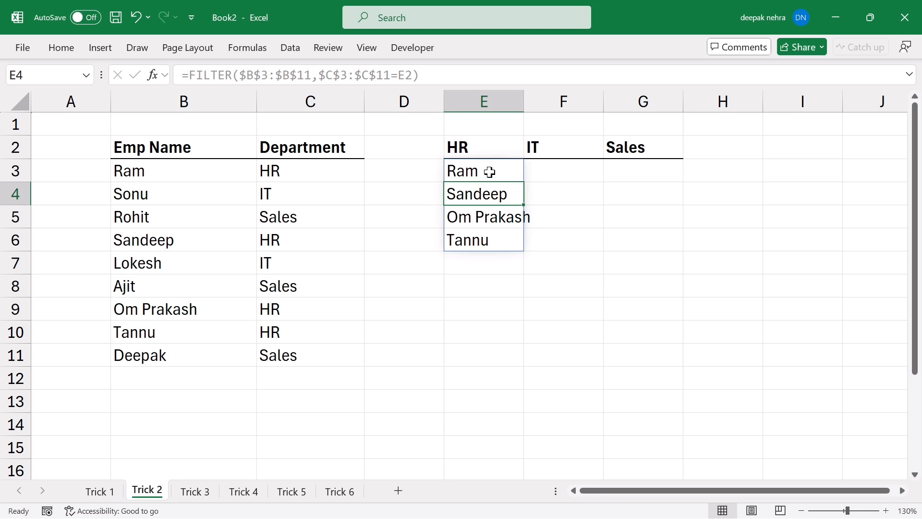
# Fill the FILTER formula from E3 across to F3 and G3 for IT and Sales.
pyautogui.click(505, 171)
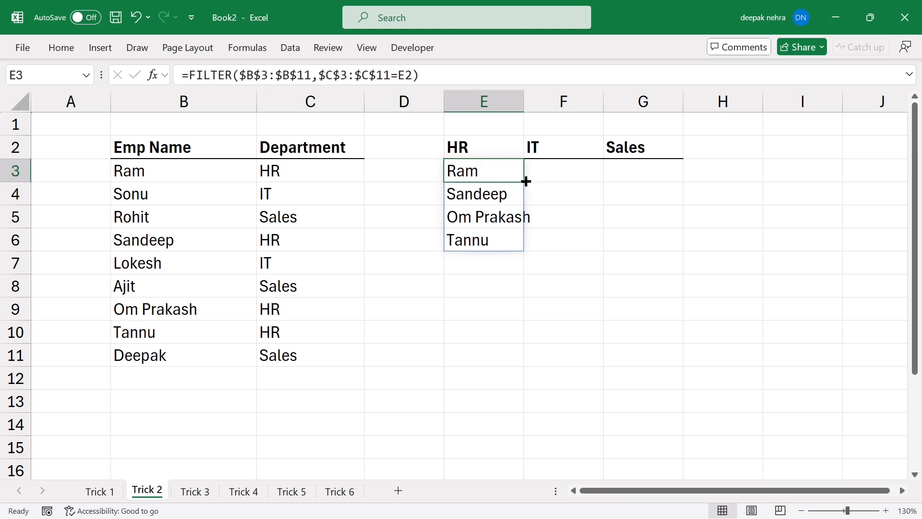
pyautogui.moveTo(524, 182); pyautogui.dragTo(659, 180)
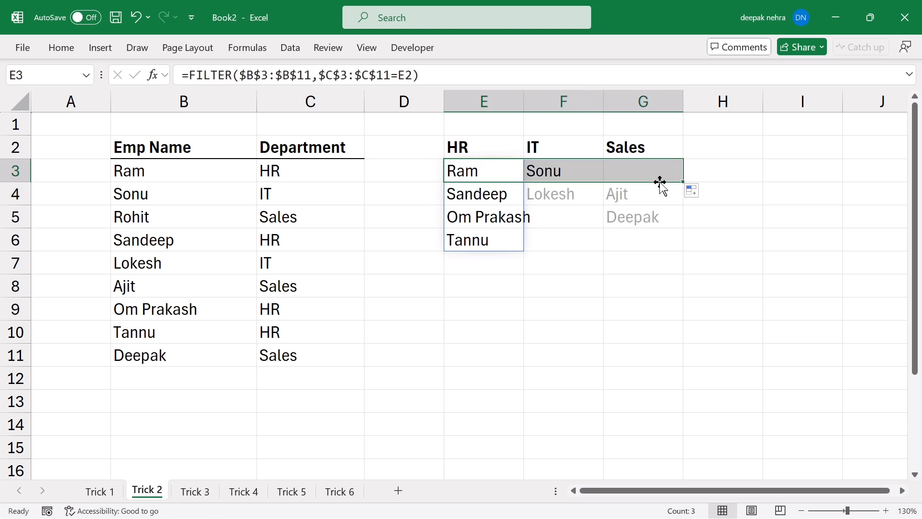
pyautogui.click(506, 383)
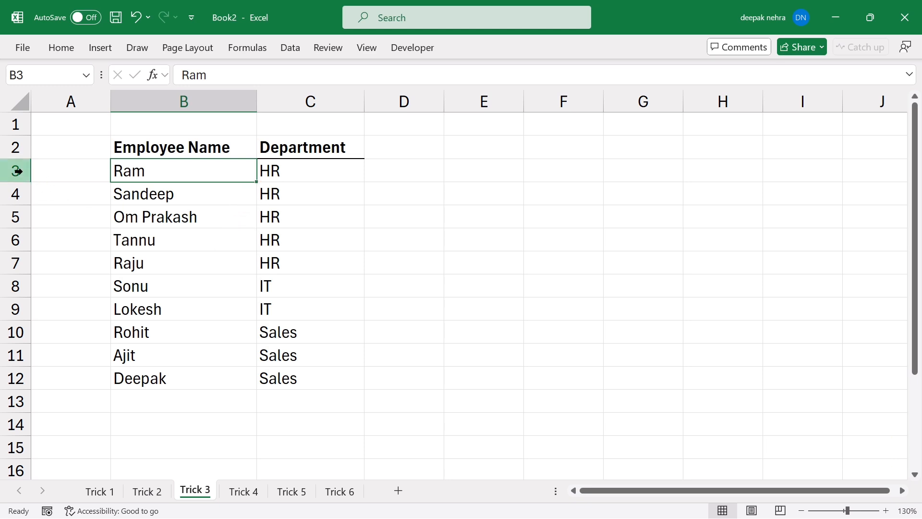
# Hide rows 3–7 and rows 10–12, leaving only Sonu and Lokesh visible.
pyautogui.moveTo(15, 171); pyautogui.dragTo(22, 252)
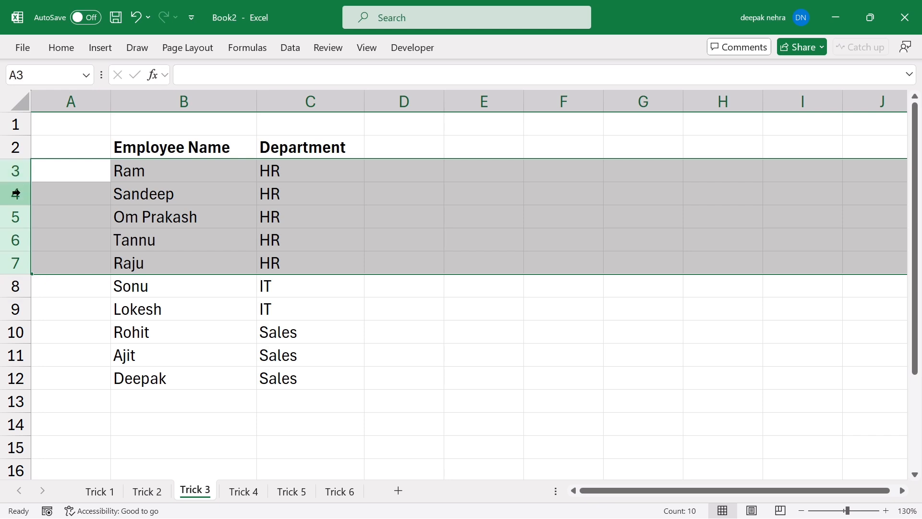
pyautogui.rightClick(16, 198)
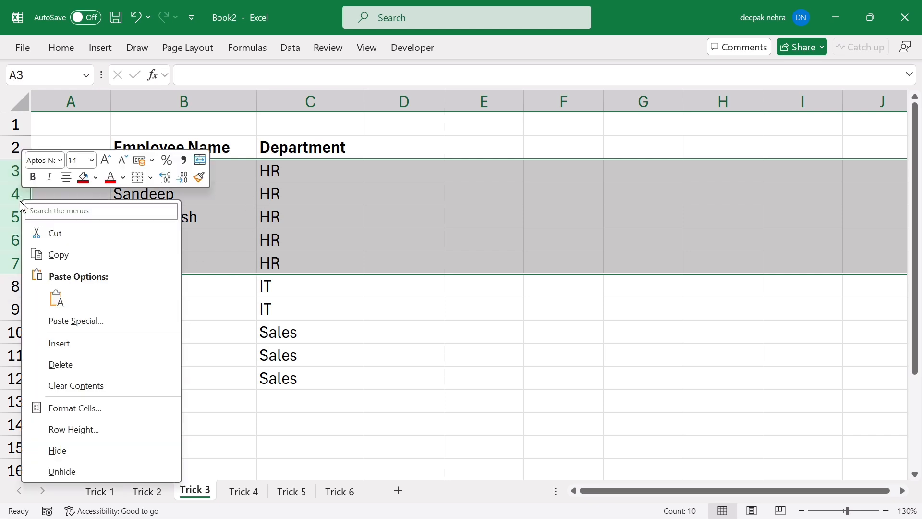
pyautogui.click(63, 452)
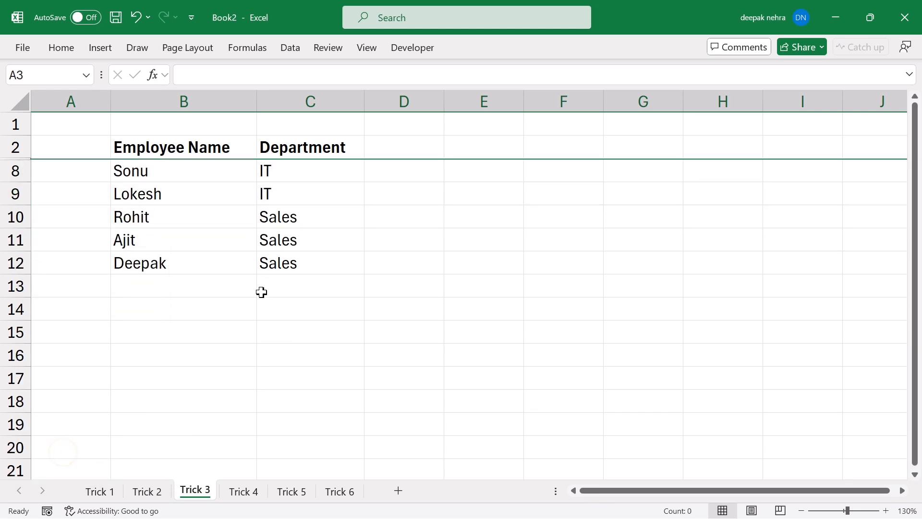
pyautogui.click(289, 241)
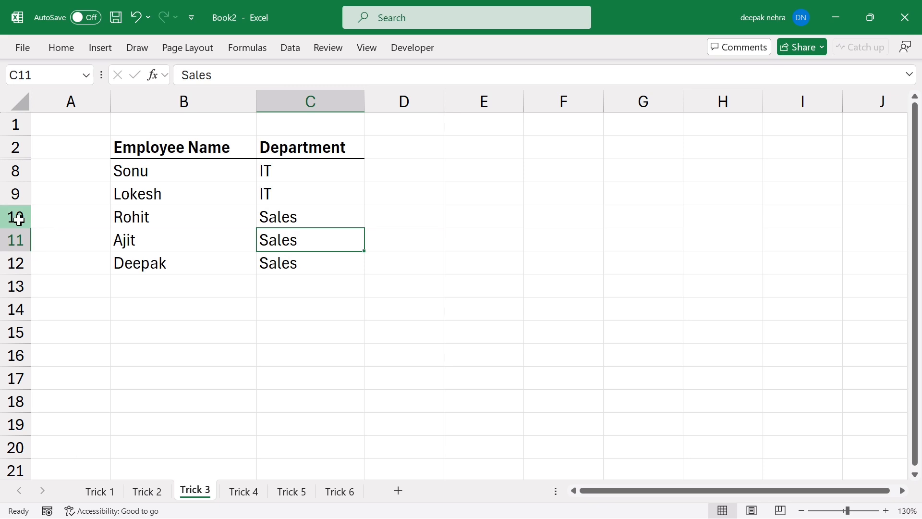
pyautogui.moveTo(17, 217); pyautogui.dragTo(22, 262)
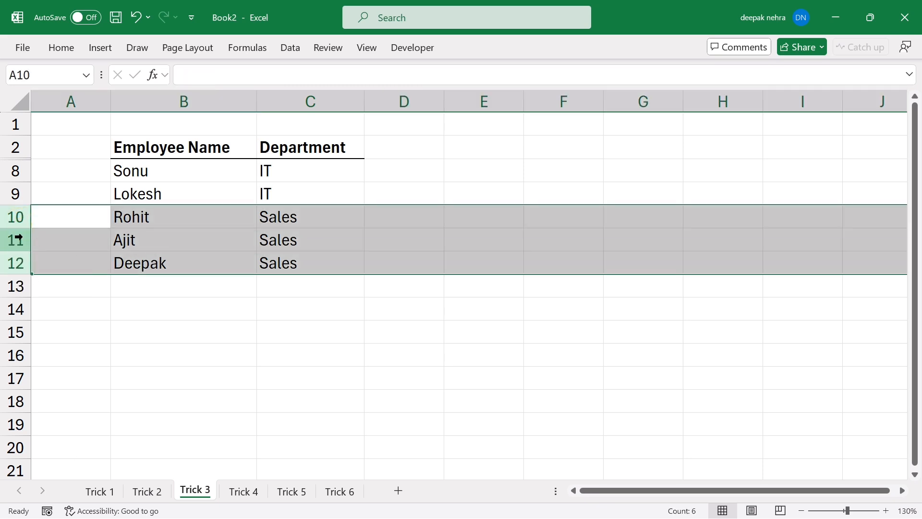
pyautogui.rightClick(19, 238)
pyautogui.click(62, 486)
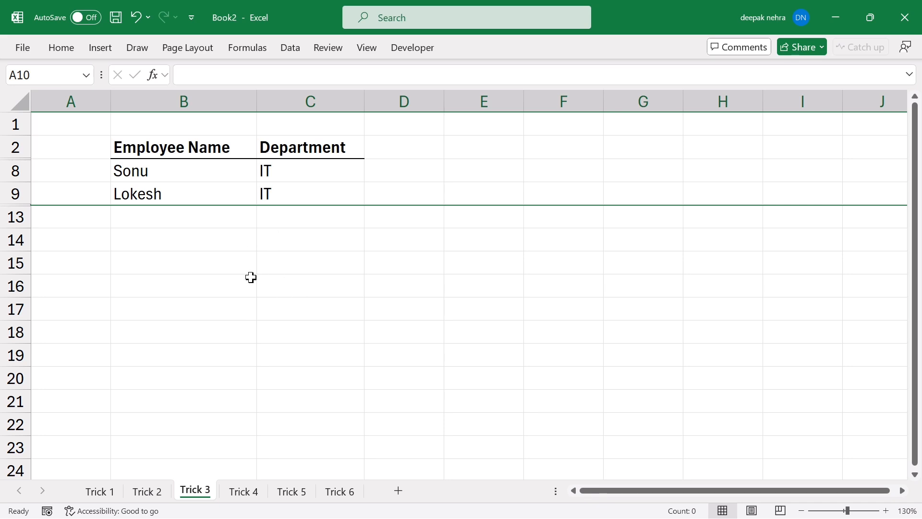
pyautogui.click(218, 312)
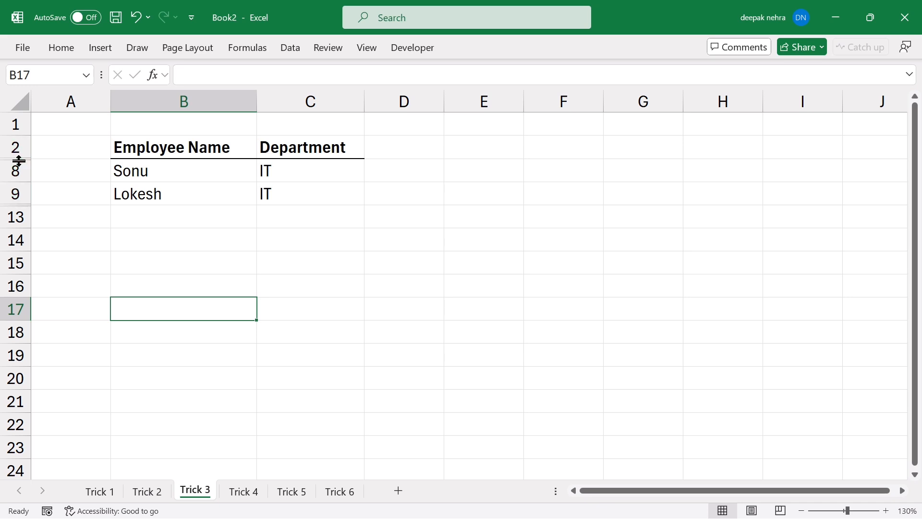
# Unhide rows 3–7 and rows 10–12 to restore the full employee list.
pyautogui.moveTo(15, 147); pyautogui.dragTo(14, 169)
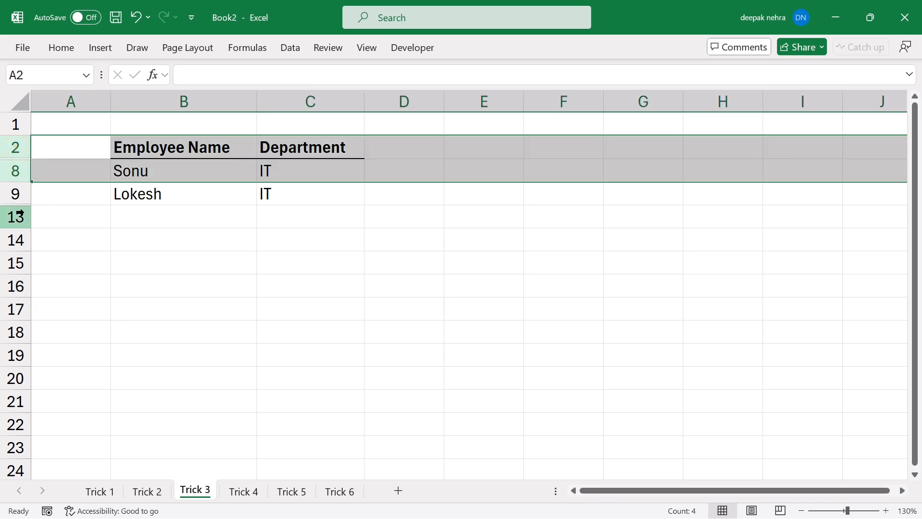
pyautogui.rightClick(21, 155)
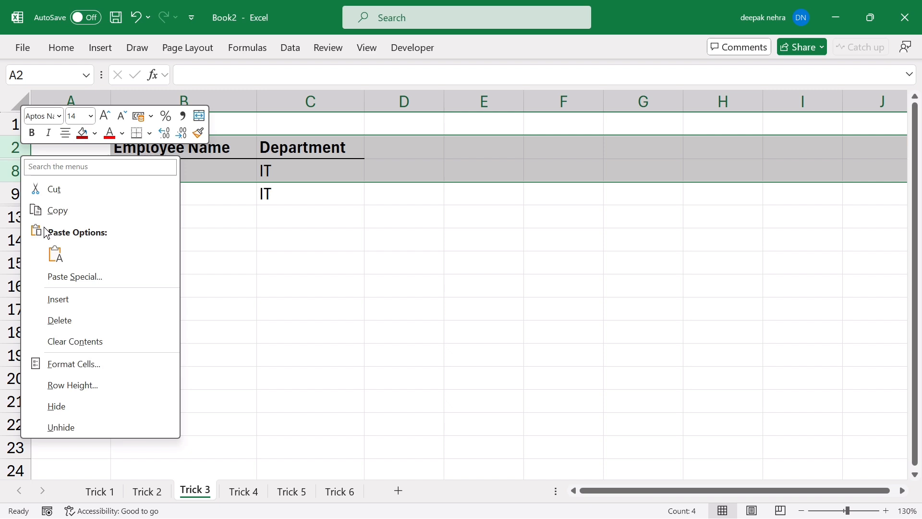
pyautogui.click(67, 428)
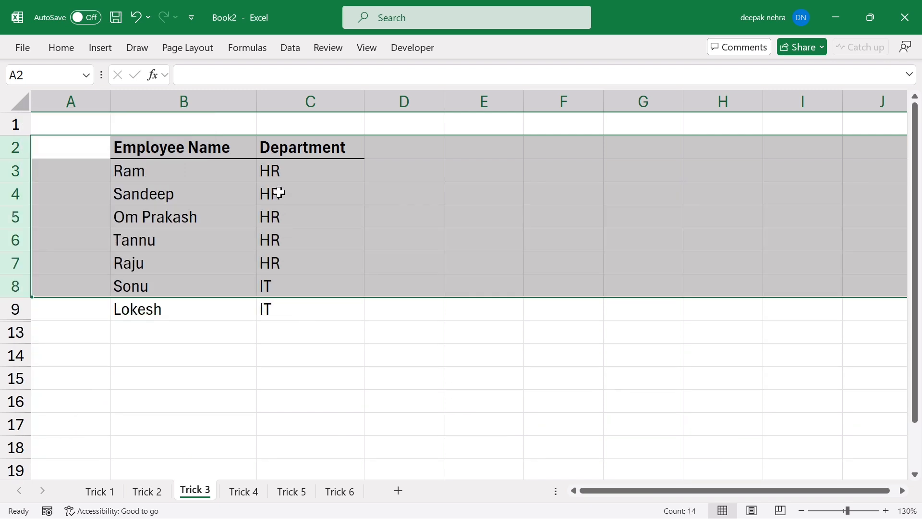
pyautogui.click(138, 393)
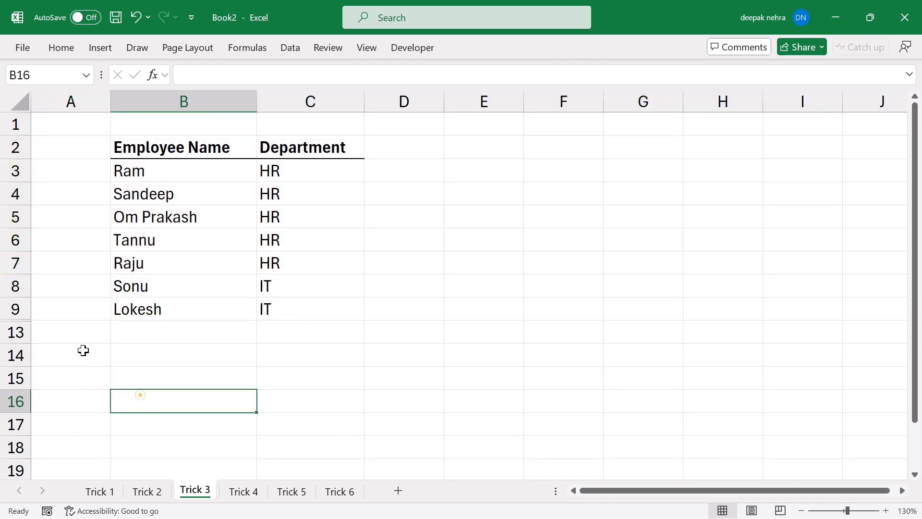
pyautogui.moveTo(14, 314); pyautogui.dragTo(15, 328)
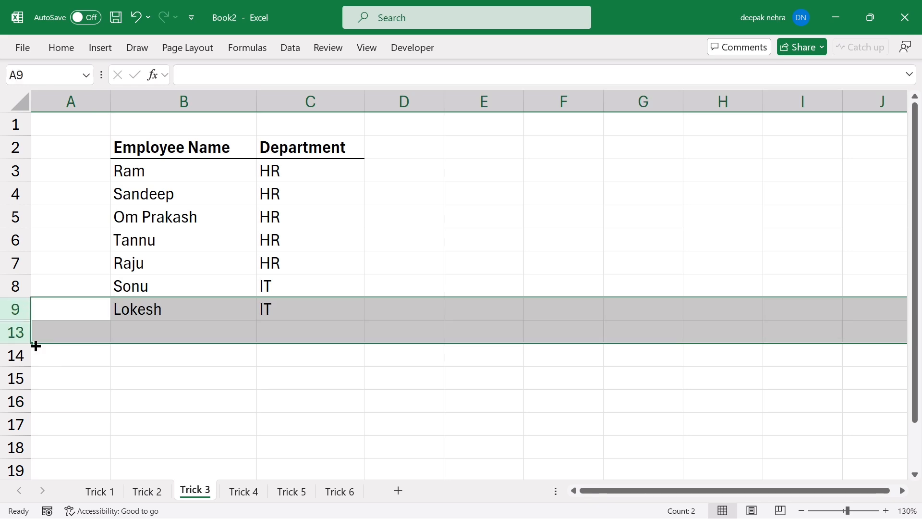
pyautogui.rightClick(21, 316)
pyautogui.click(72, 305)
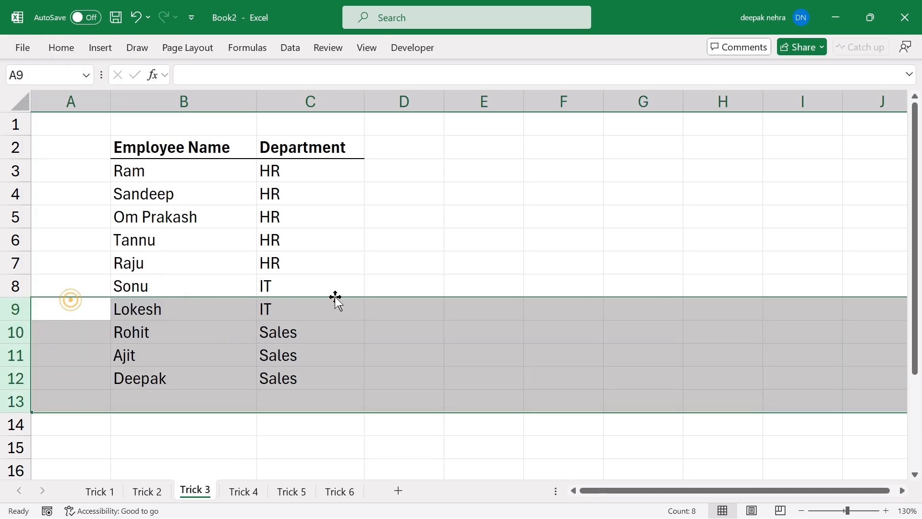
pyautogui.click(405, 282)
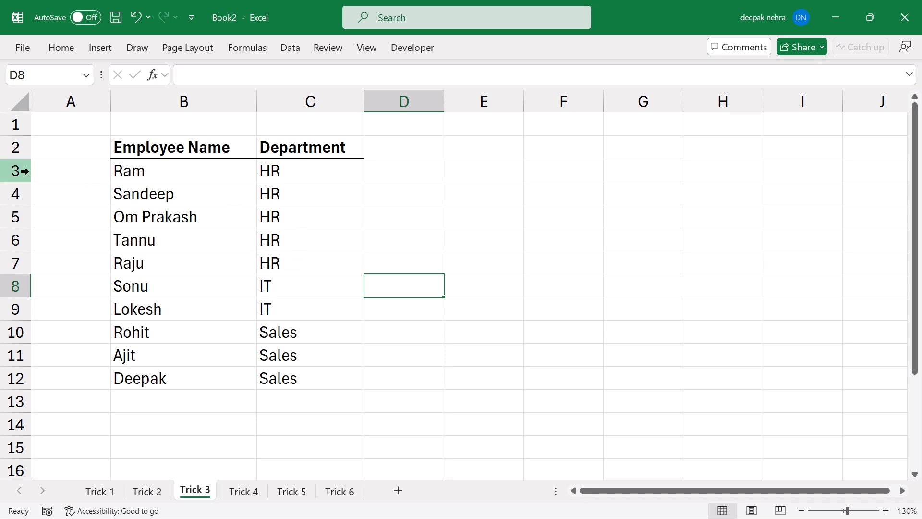
# Group the HR rows 3–7 into an outline and test collapsing and expanding it.
pyautogui.moveTo(22, 170); pyautogui.dragTo(24, 265)
pyautogui.click(289, 48)
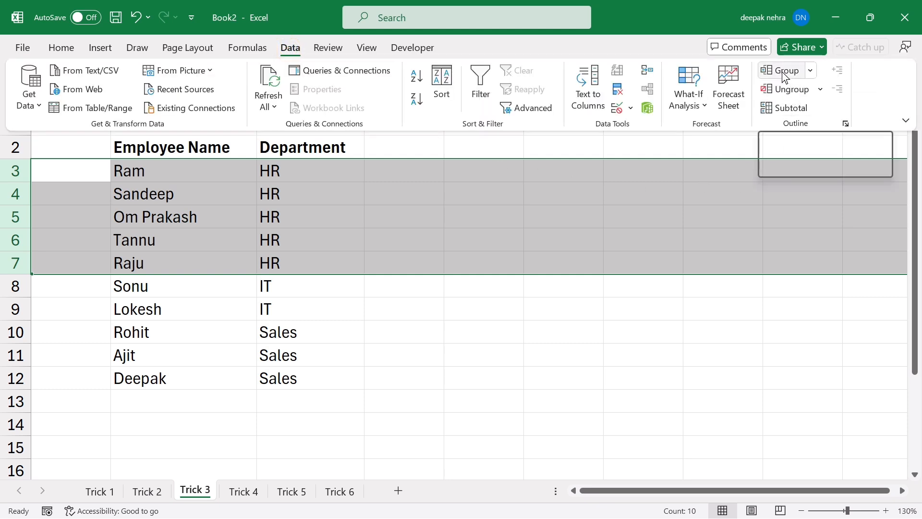
pyautogui.click(783, 71)
pyautogui.click(492, 313)
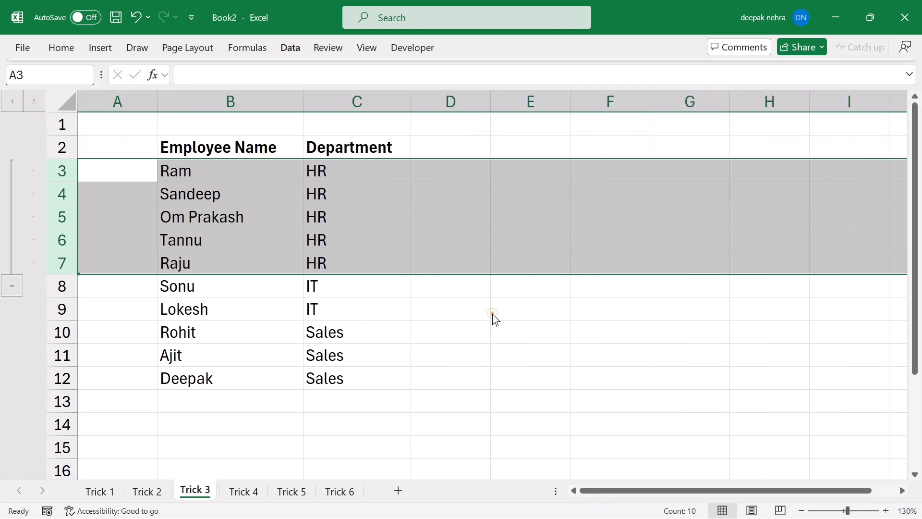
pyautogui.click(208, 225)
pyautogui.click(14, 288)
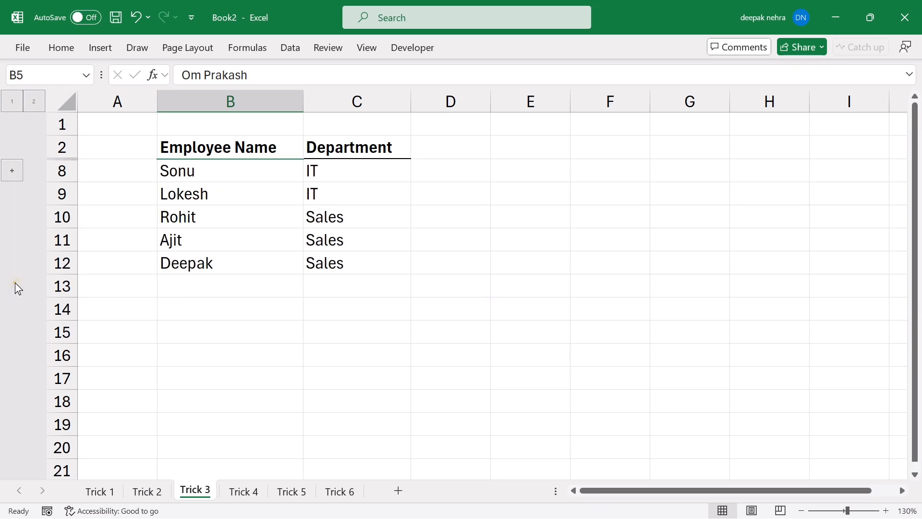
pyautogui.click(11, 176)
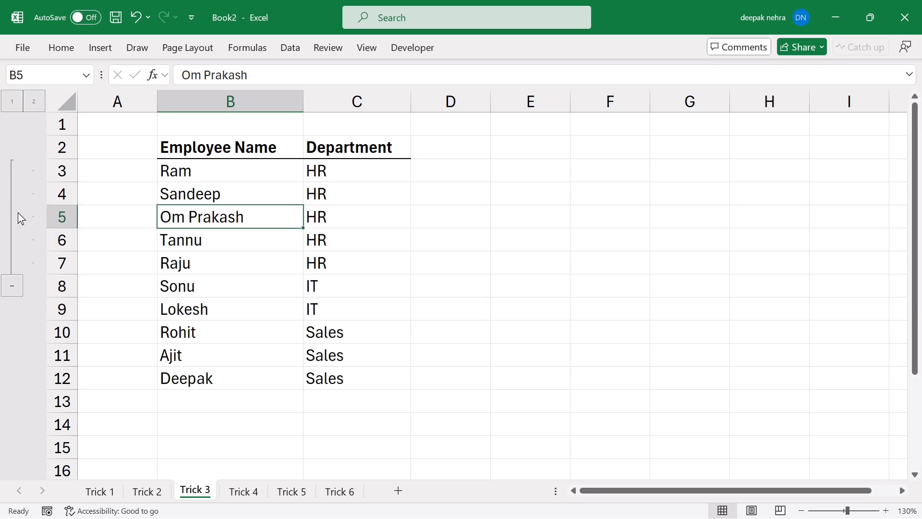
pyautogui.click(13, 289)
pyautogui.click(11, 172)
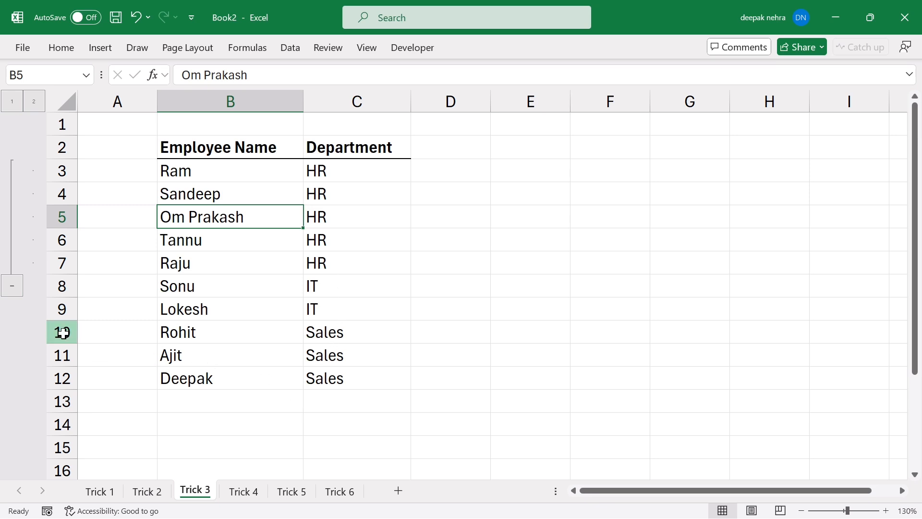
# Group the Sales rows 10–12 and test both groups' collapse and expand buttons.
pyautogui.moveTo(62, 332); pyautogui.dragTo(62, 375)
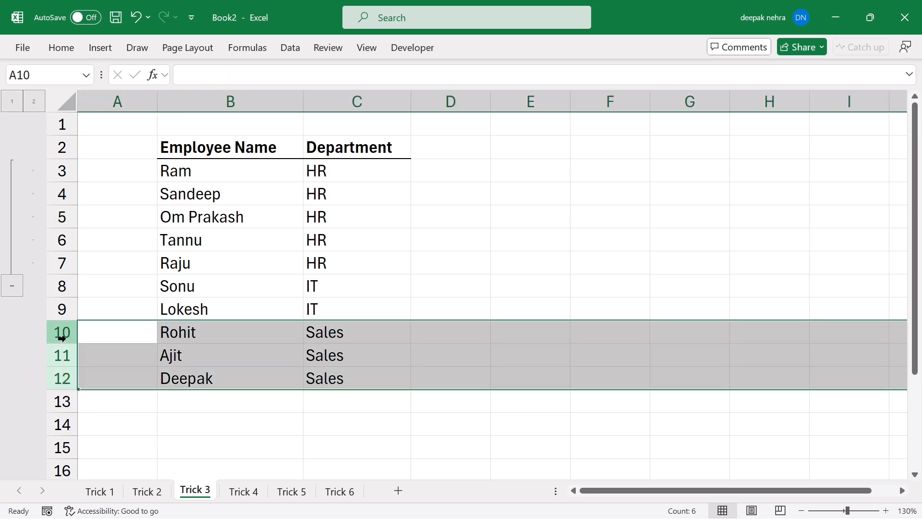
pyautogui.click(290, 47)
pyautogui.click(784, 75)
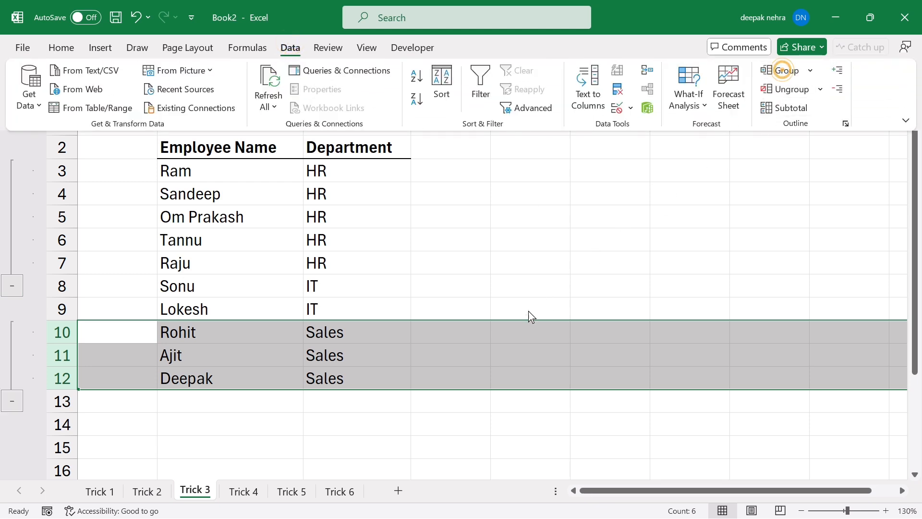
pyautogui.click(387, 366)
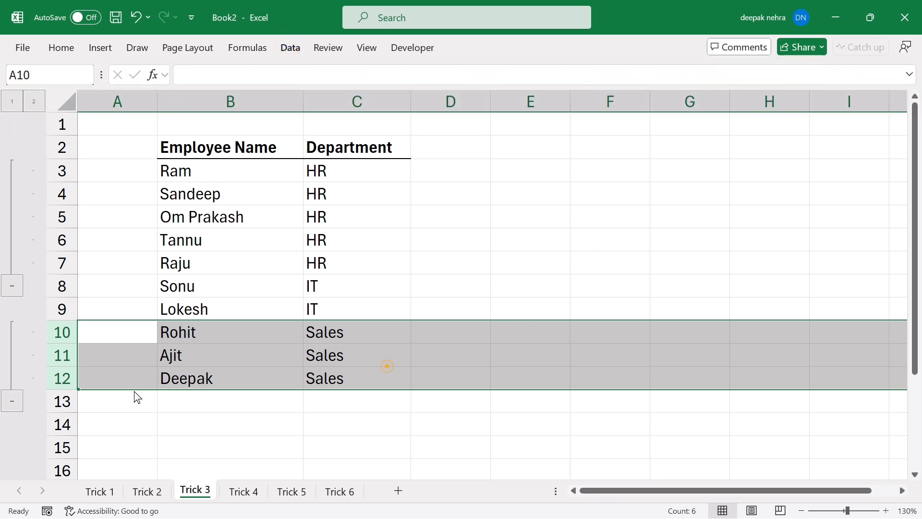
pyautogui.click(12, 286)
pyautogui.click(12, 287)
pyautogui.click(13, 219)
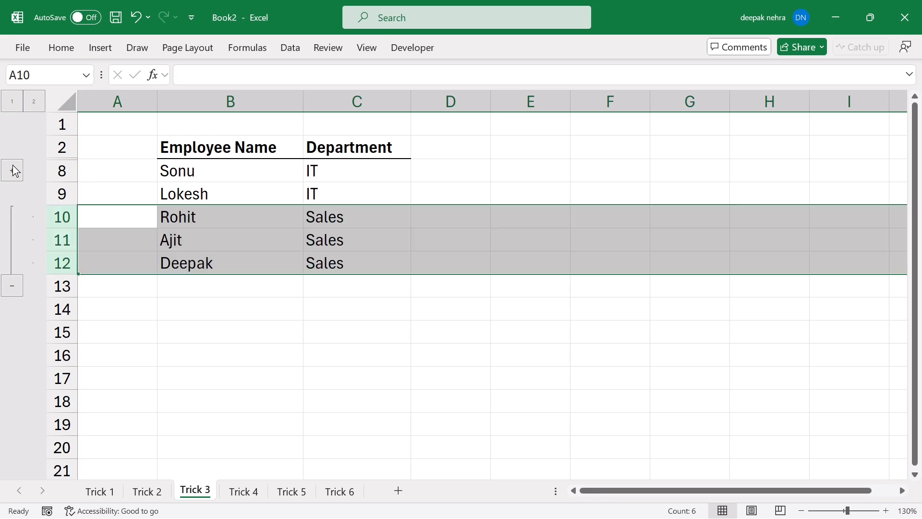
pyautogui.click(272, 338)
pyautogui.click(15, 169)
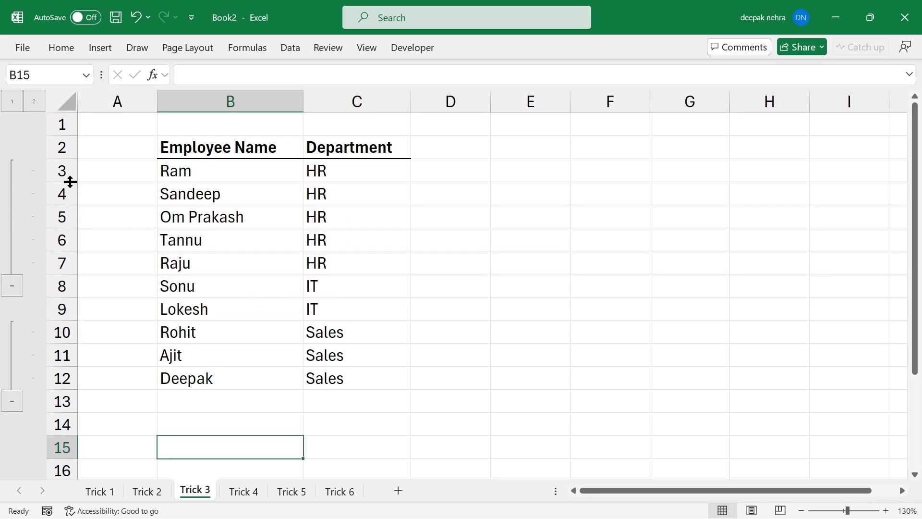
pyautogui.moveTo(64, 166); pyautogui.dragTo(64, 263)
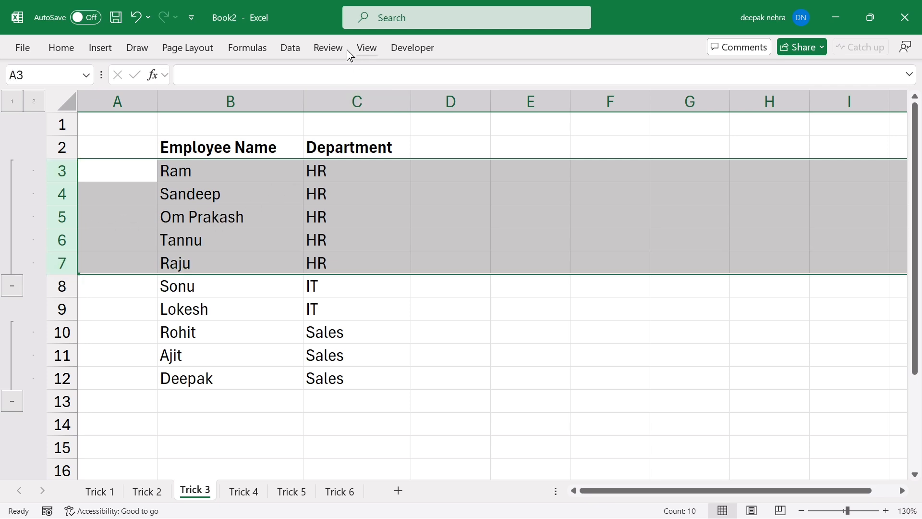
# Ungroup rows 3–7, then rows 3–15, clearing all outline groups.
pyautogui.click(286, 48)
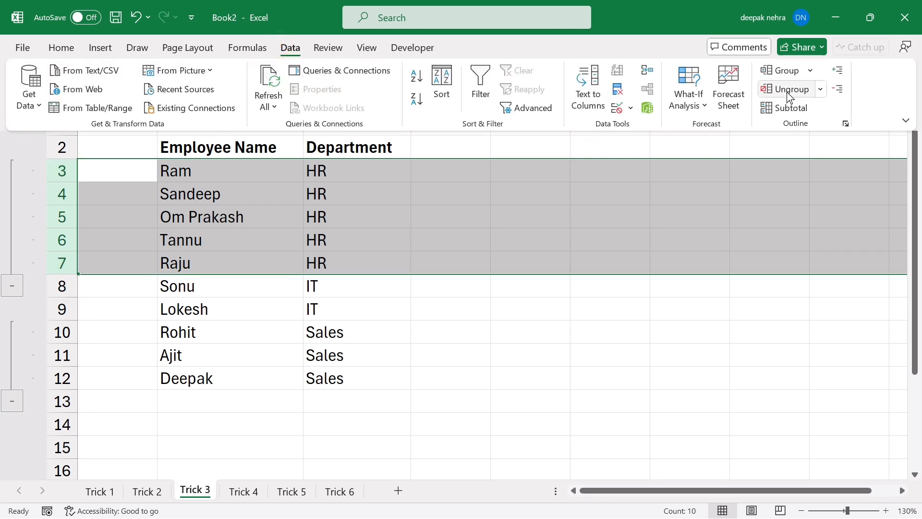
pyautogui.click(788, 93)
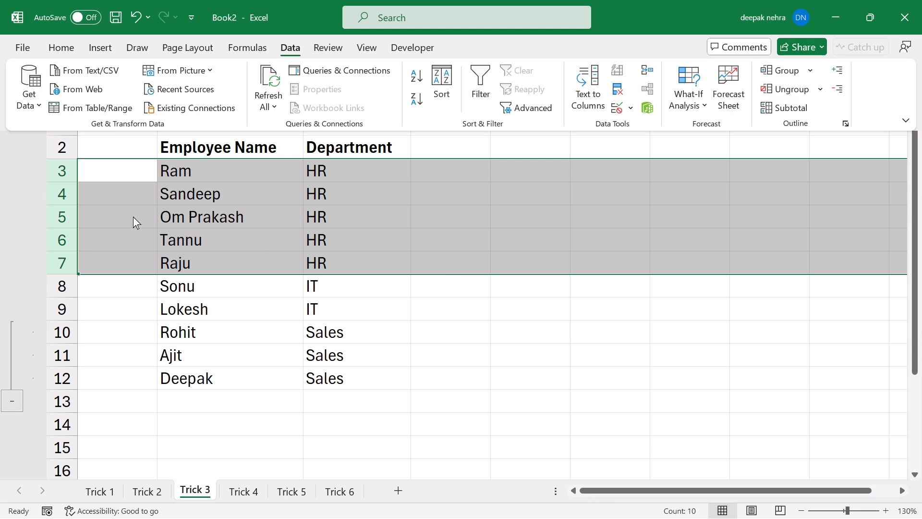
pyautogui.click(376, 273)
pyautogui.moveTo(62, 171); pyautogui.dragTo(62, 447)
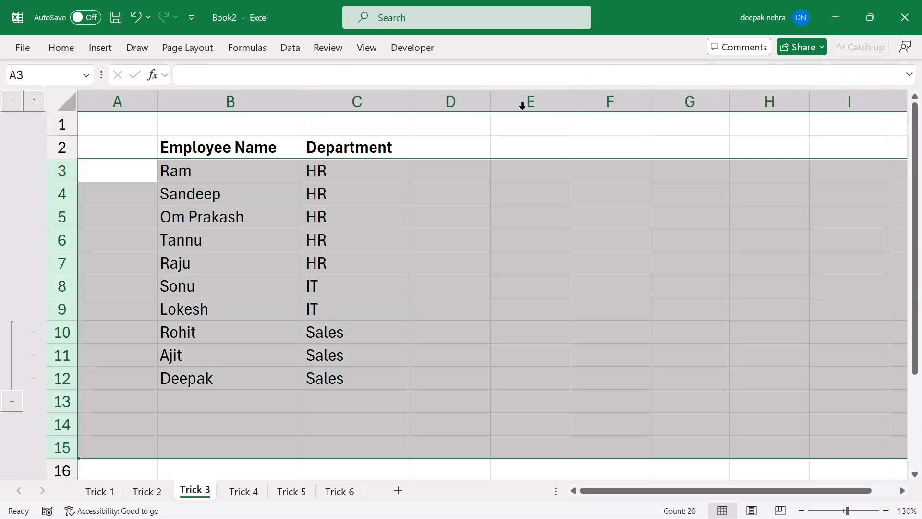
pyautogui.click(291, 48)
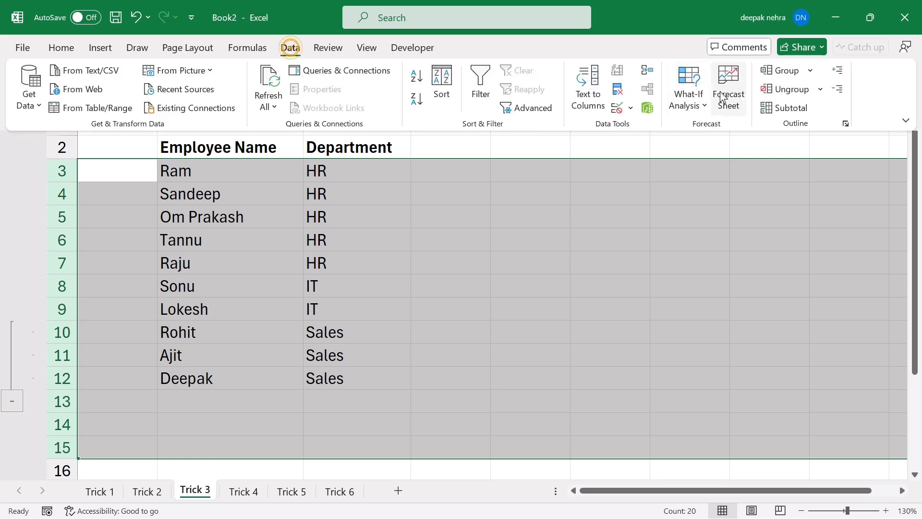
pyautogui.click(787, 90)
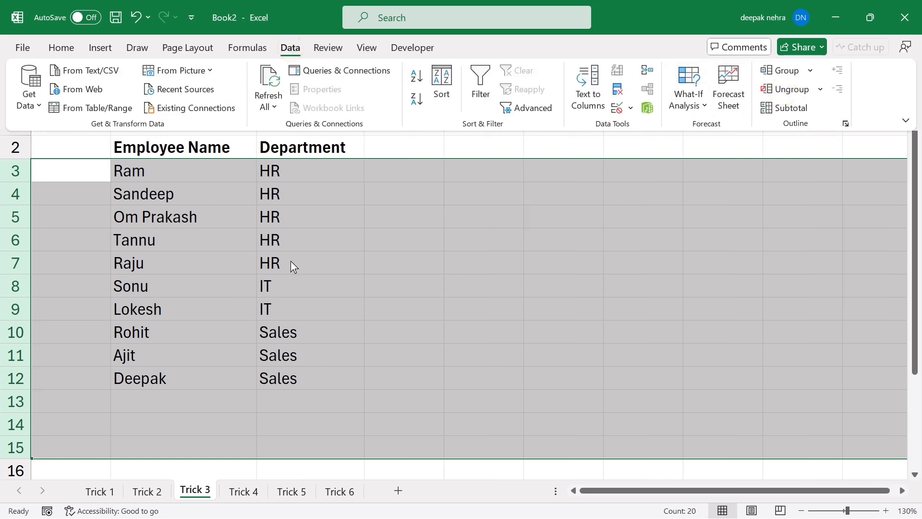
pyautogui.click(341, 255)
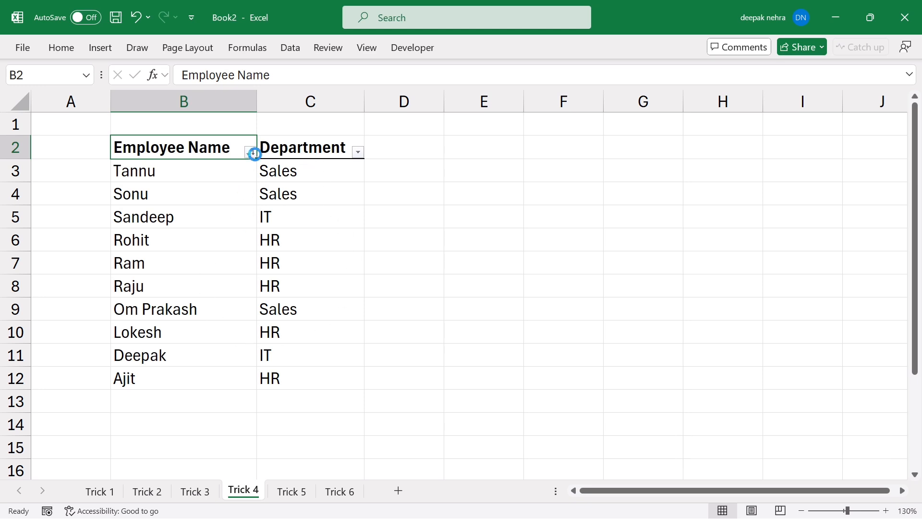
# Sort the Trick 4 list A to Z by Employee Name, then select names Ajit through Sonu.
pyautogui.click(251, 152)
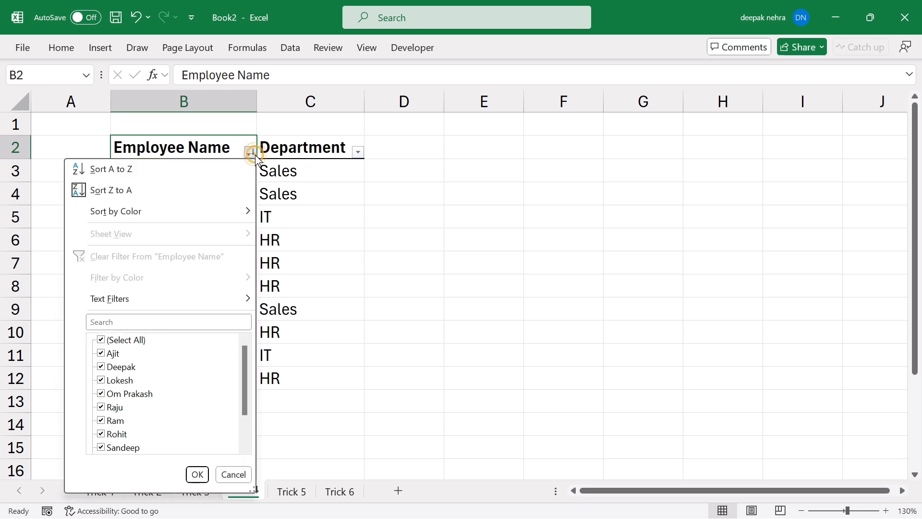
pyautogui.click(135, 178)
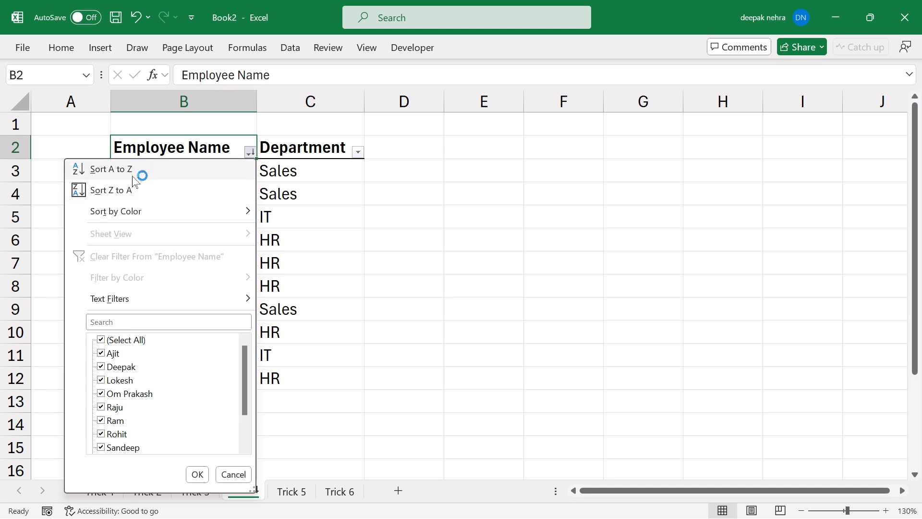
pyautogui.click(123, 190)
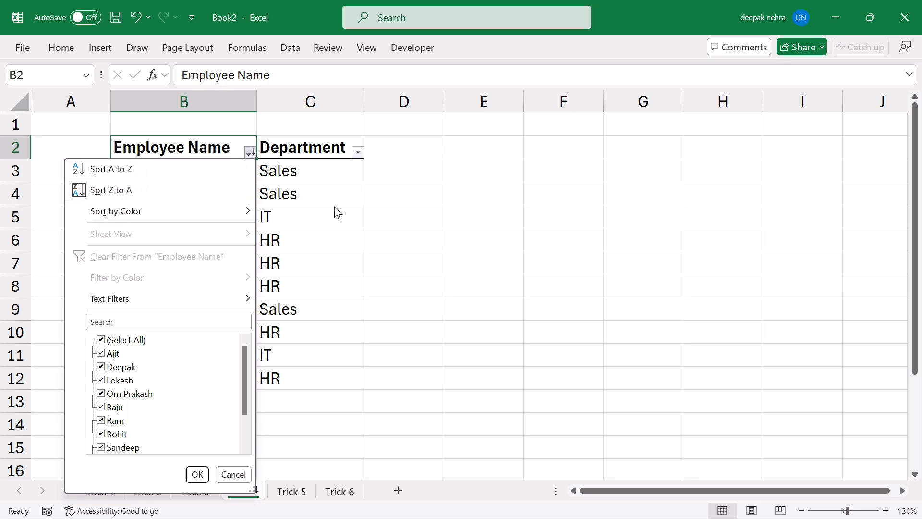
pyautogui.click(251, 152)
pyautogui.click(127, 171)
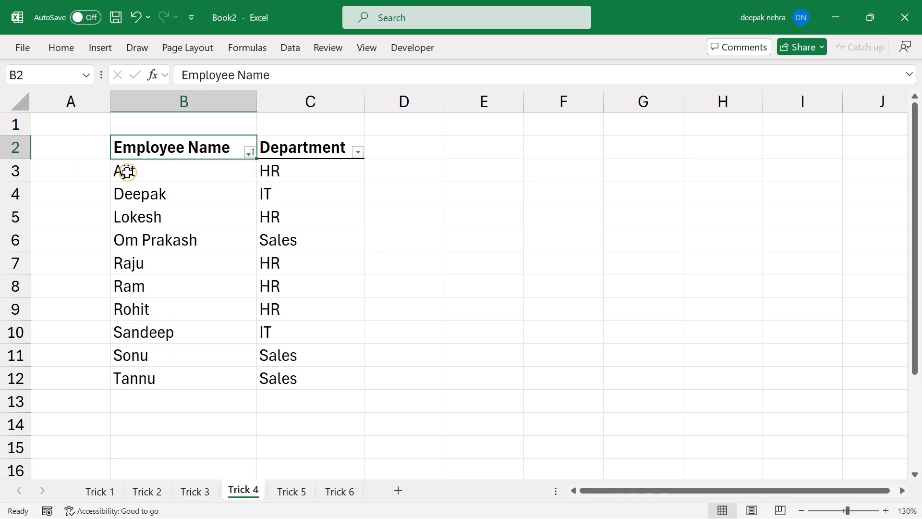
pyautogui.click(16, 263)
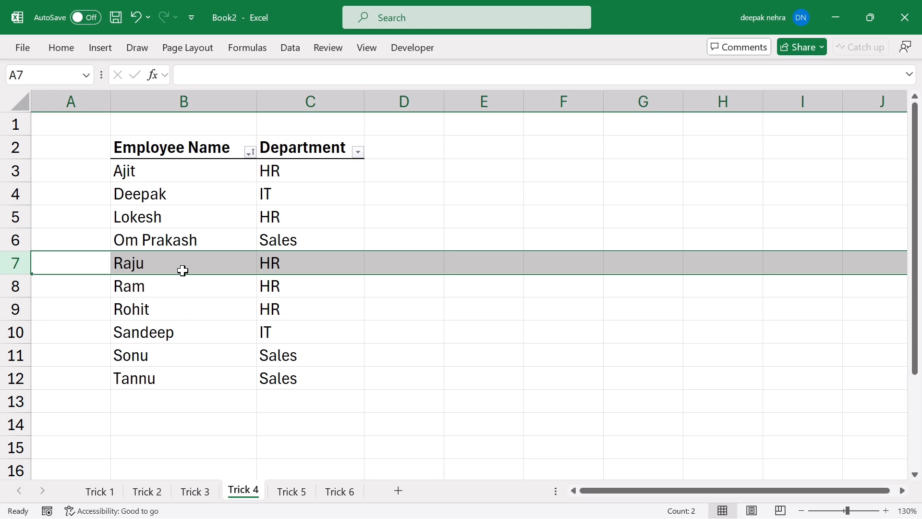
pyautogui.moveTo(146, 174); pyautogui.dragTo(144, 358)
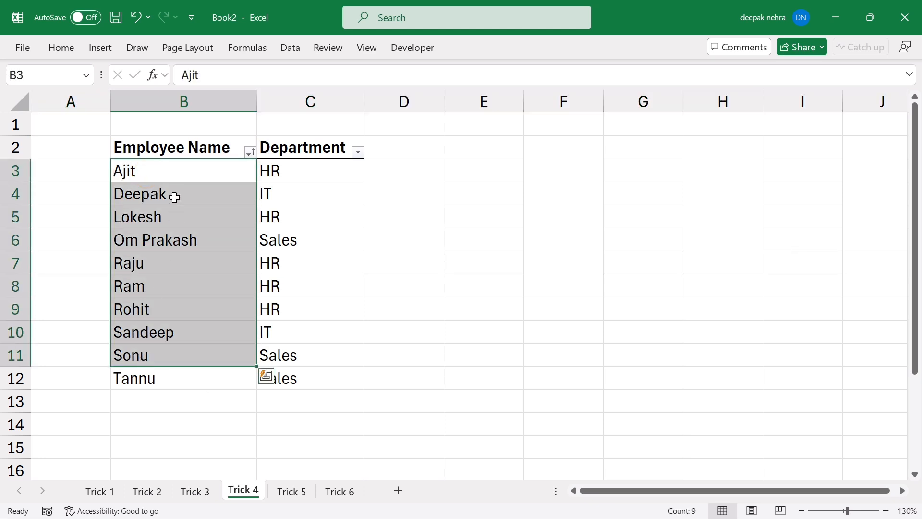
# Select only the ten employee names in B3:B12, excluding the Department column.
pyautogui.click(250, 152)
pyautogui.press('Escape')
pyautogui.moveTo(182, 177); pyautogui.dragTo(185, 358)
pyautogui.moveTo(139, 242); pyautogui.dragTo(295, 261)
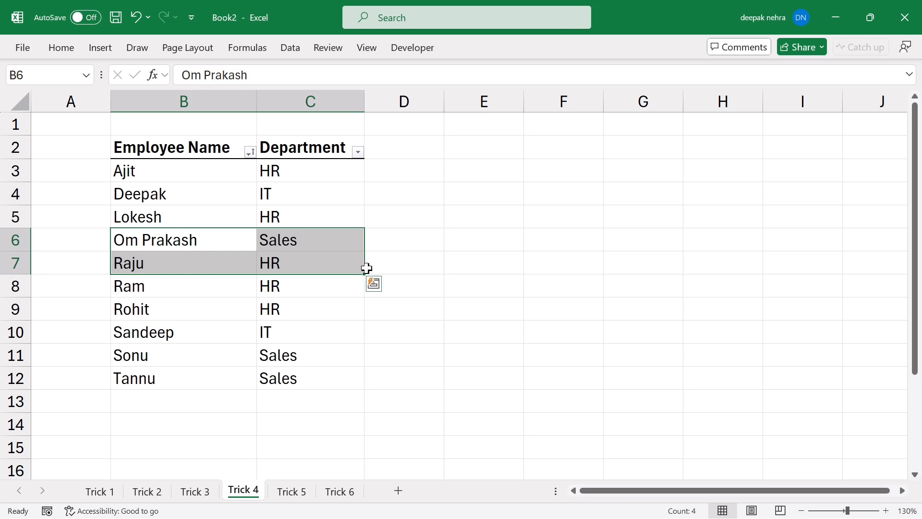
pyautogui.click(148, 216)
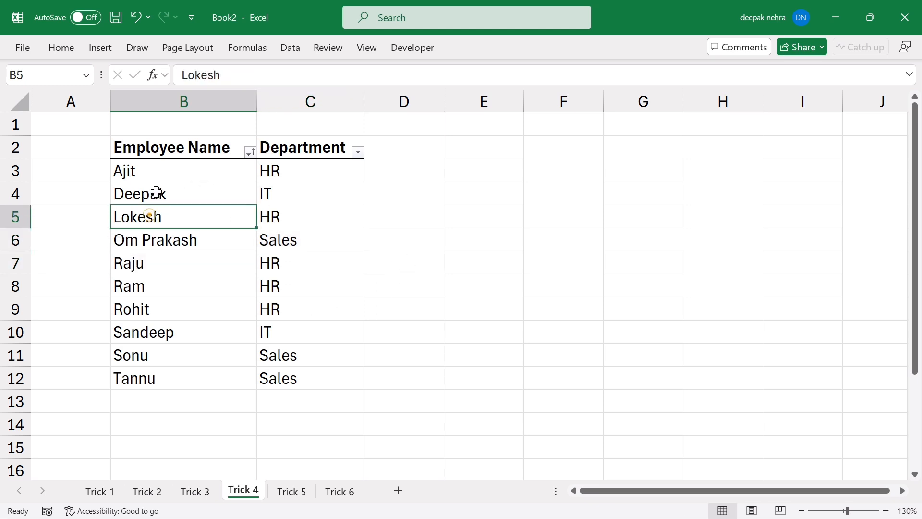
pyautogui.moveTo(154, 174); pyautogui.dragTo(149, 377)
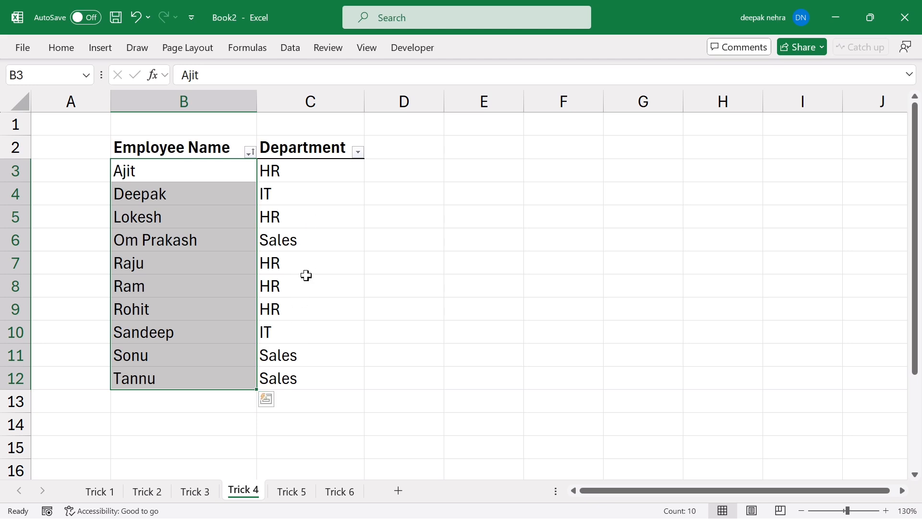
# Custom-sort just the selected names by Employee Name Z to A, continuing with the current selection.
pyautogui.rightClick(160, 199)
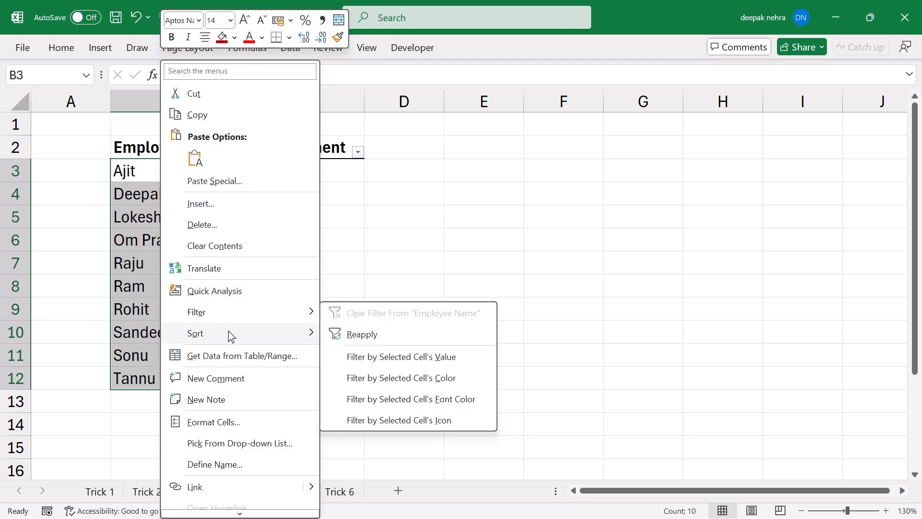
pyautogui.moveTo(307, 333)
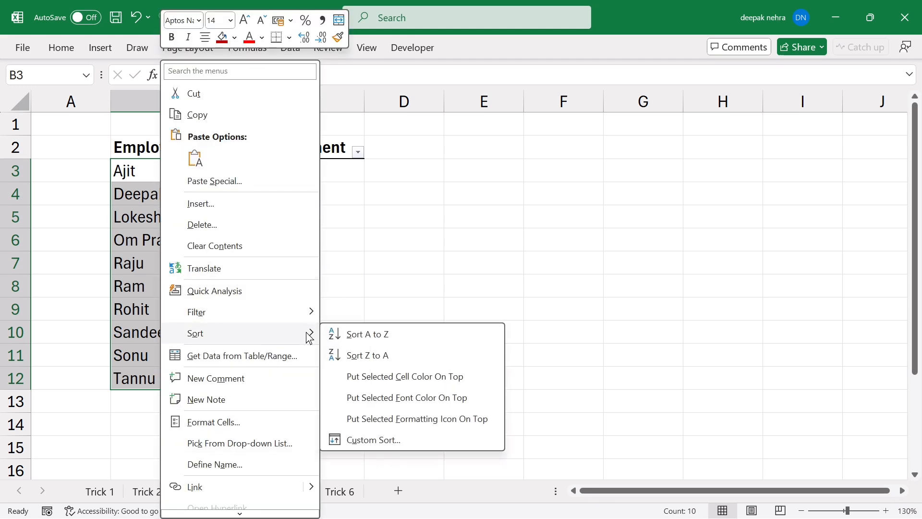
pyautogui.click(361, 441)
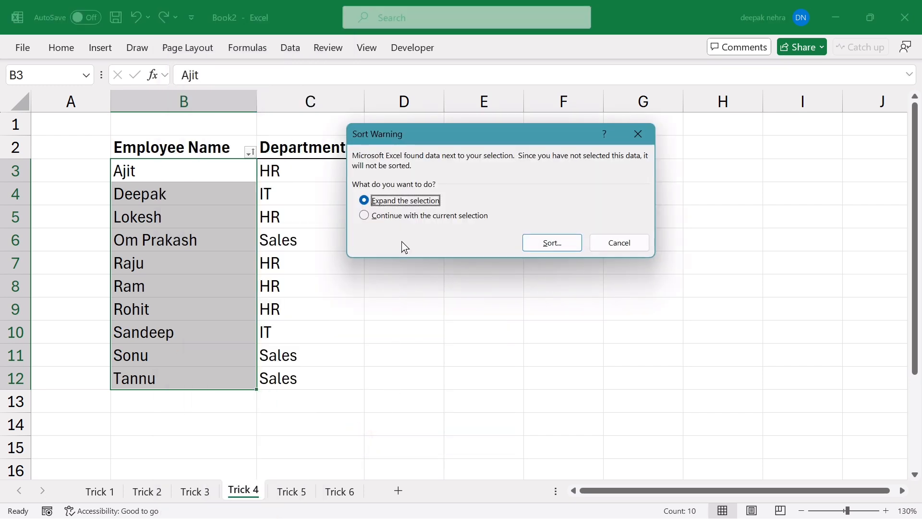
pyautogui.click(372, 219)
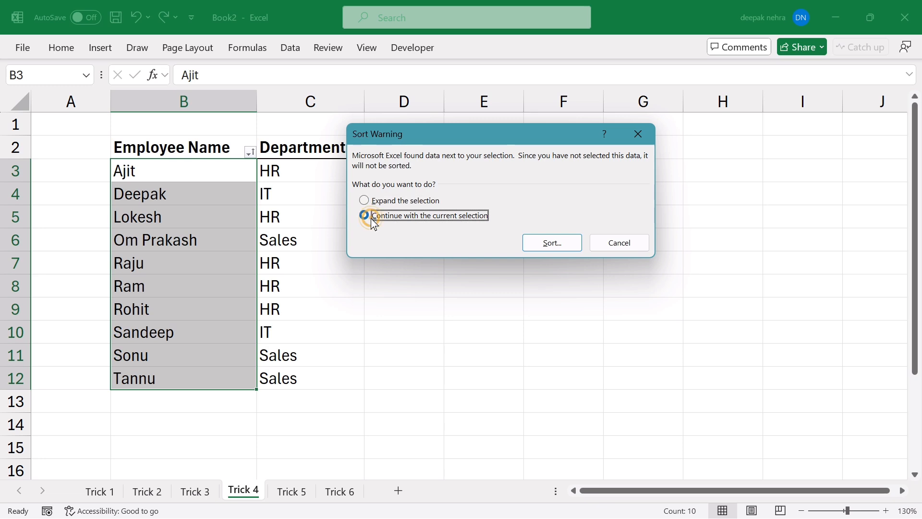
pyautogui.click(551, 247)
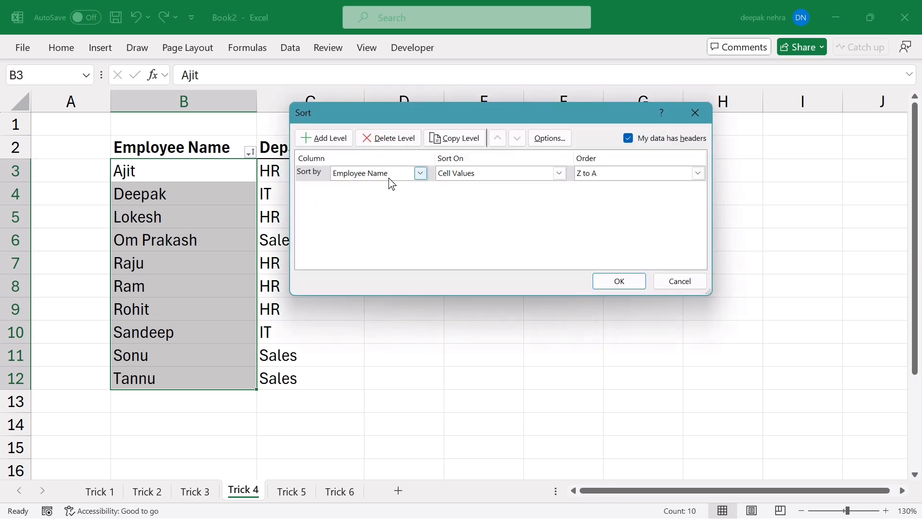
pyautogui.click(425, 178)
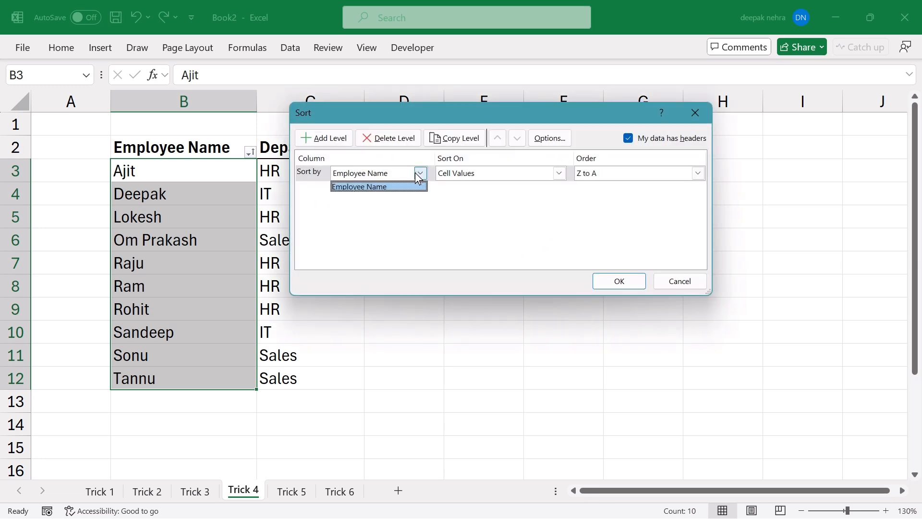
pyautogui.click(347, 207)
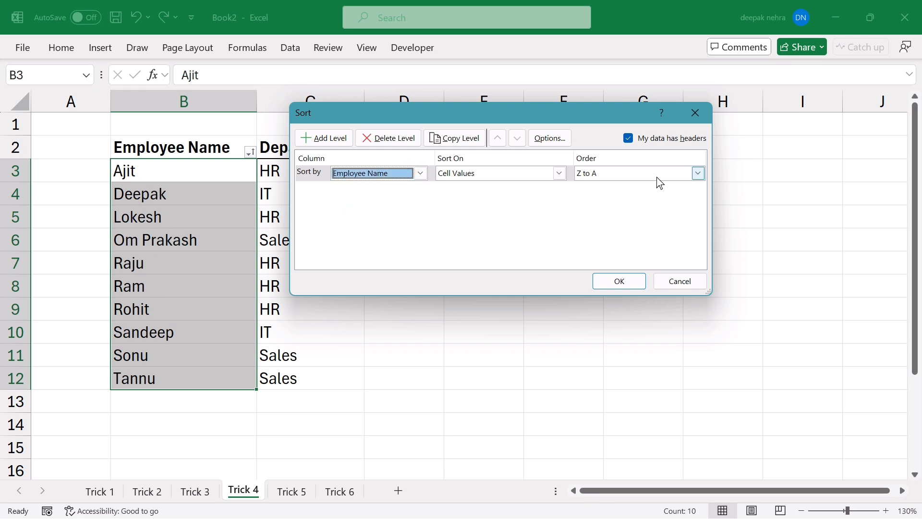
pyautogui.moveTo(546, 117); pyautogui.dragTo(673, 128)
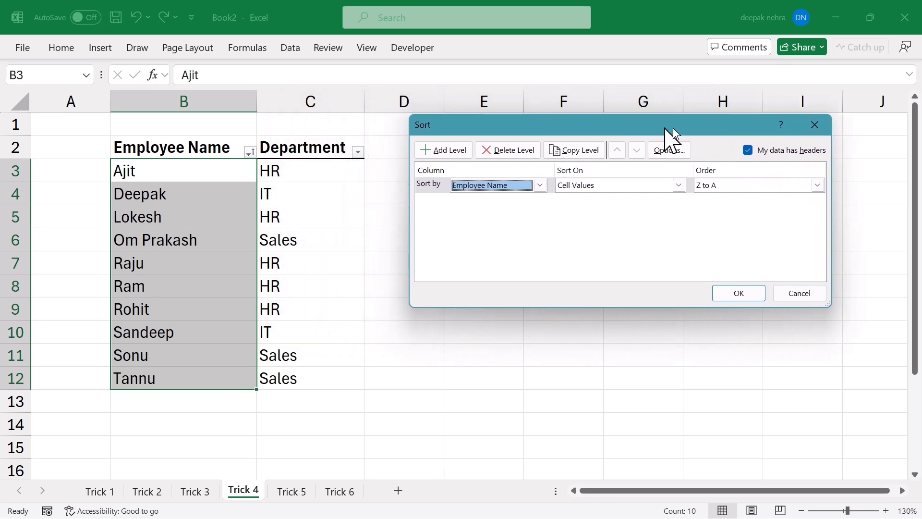
pyautogui.click(817, 186)
pyautogui.click(703, 210)
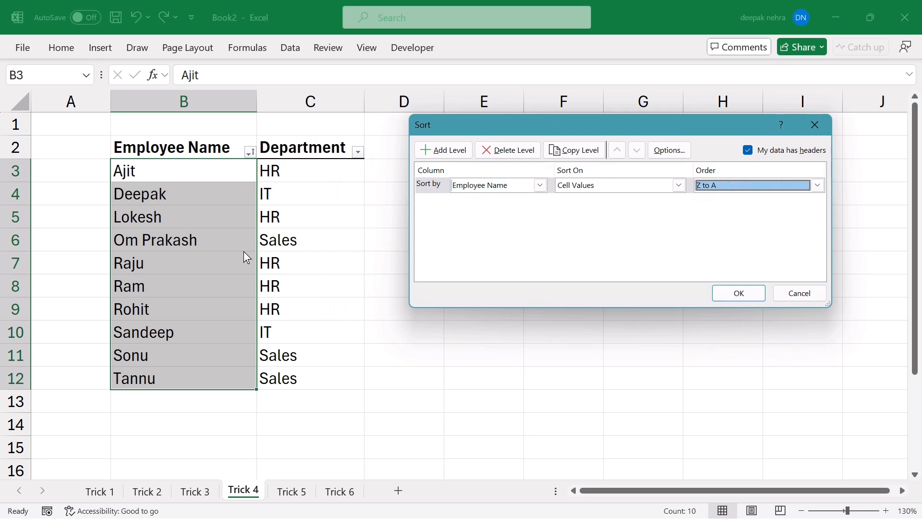
pyautogui.click(736, 294)
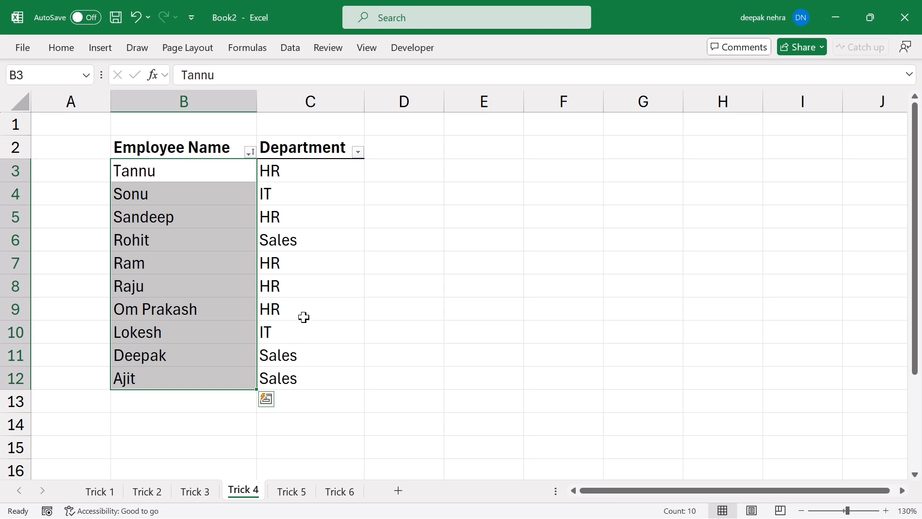
# Insert a blank row 5 above Lokesh in the Trick 5 employee table.
pyautogui.click(167, 214)
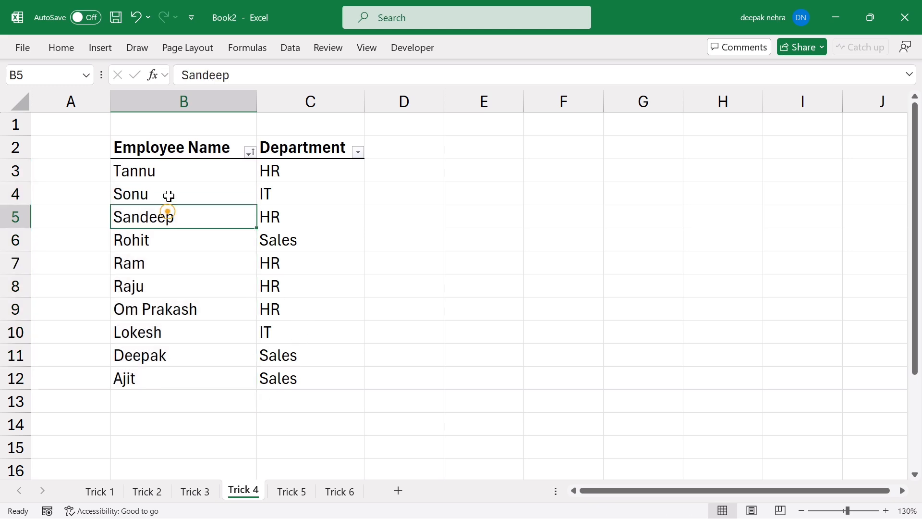
pyautogui.moveTo(160, 175); pyautogui.dragTo(162, 379)
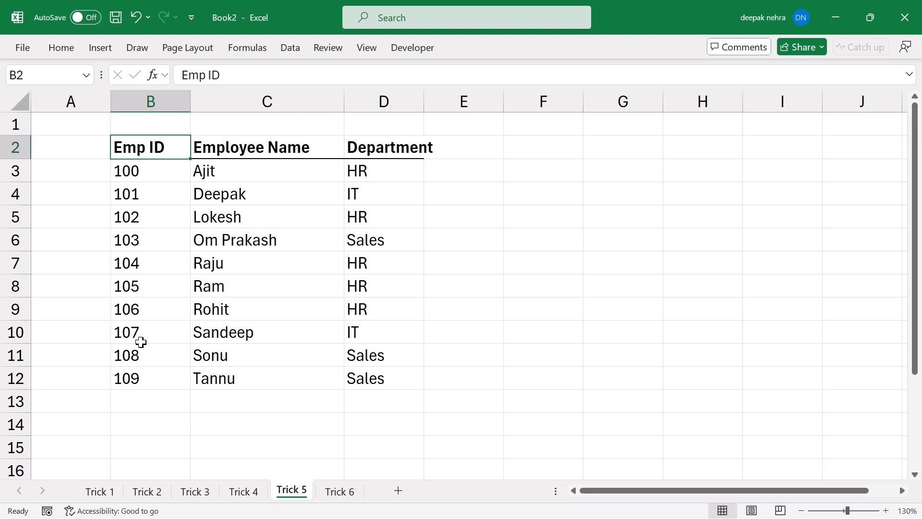
pyautogui.moveTo(131, 335); pyautogui.dragTo(355, 331)
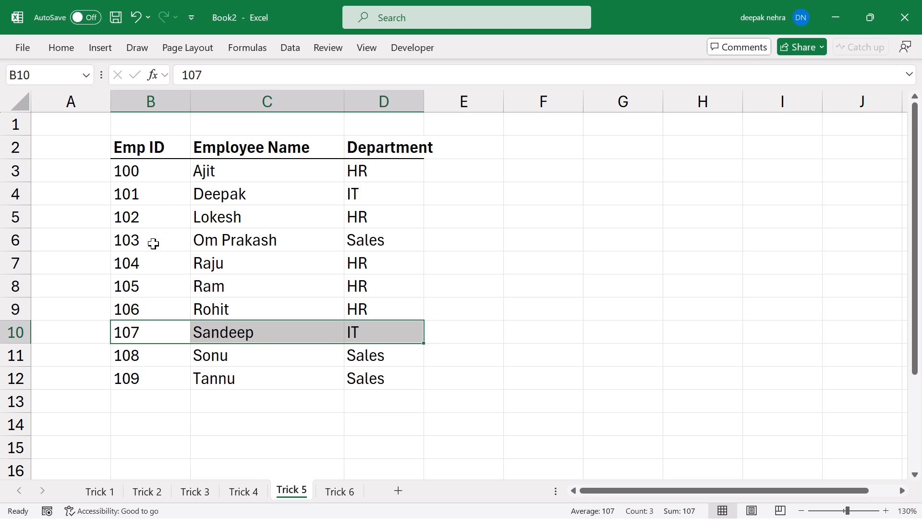
pyautogui.click(15, 218)
pyautogui.rightClick(16, 223)
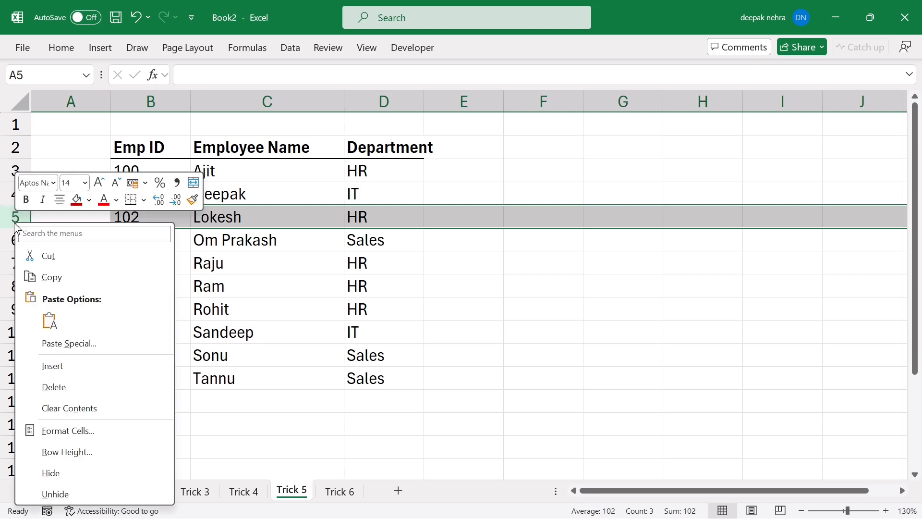
pyautogui.click(64, 370)
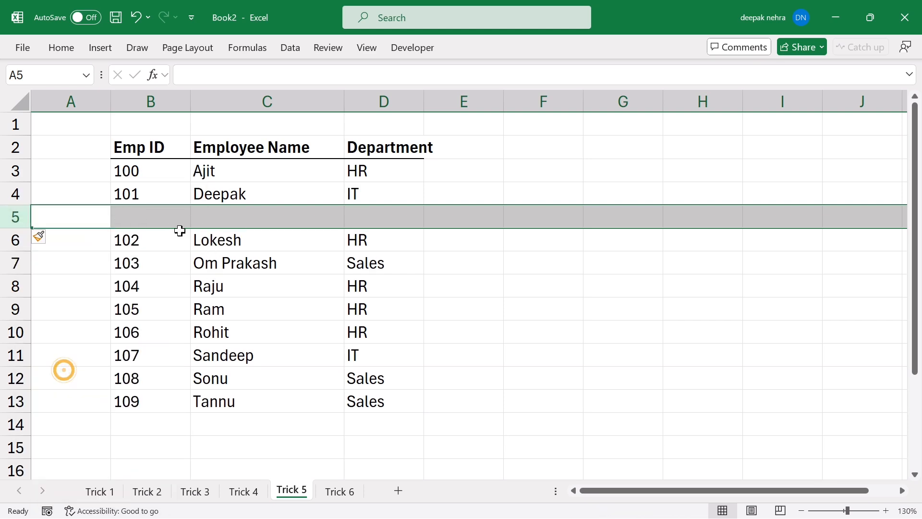
# Copy Sandeep's record into row 5, delete the original row 11, then undo back to original order.
pyautogui.moveTo(138, 356); pyautogui.dragTo(358, 360)
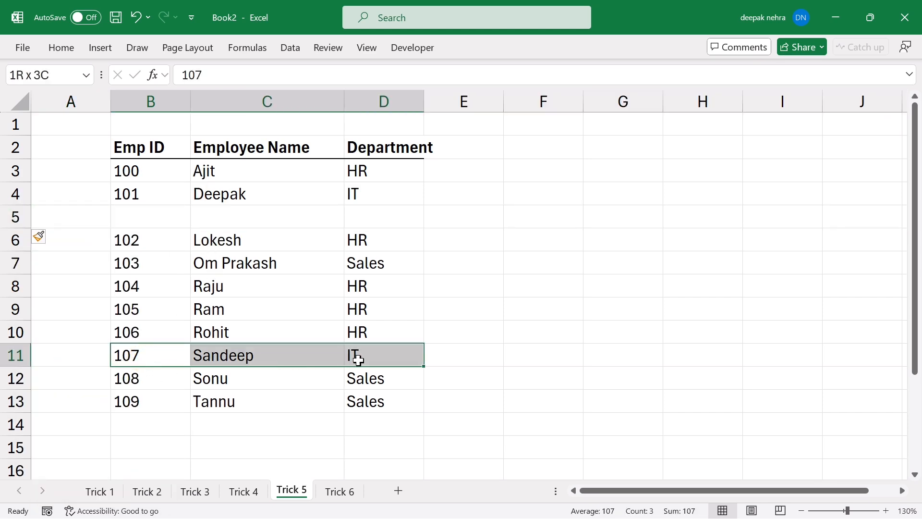
pyautogui.hotkey('ctrl', 'c')
pyautogui.click(129, 220)
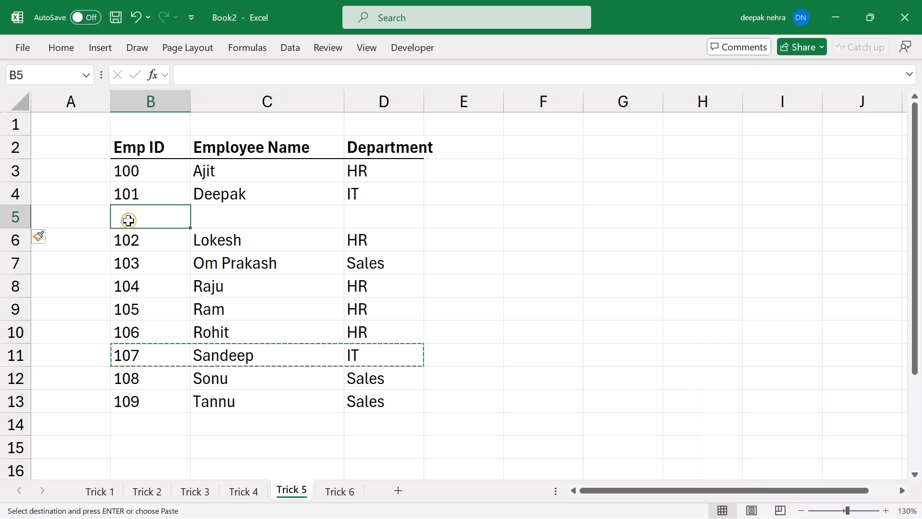
pyautogui.hotkey('ctrl', 'v')
pyautogui.click(140, 357)
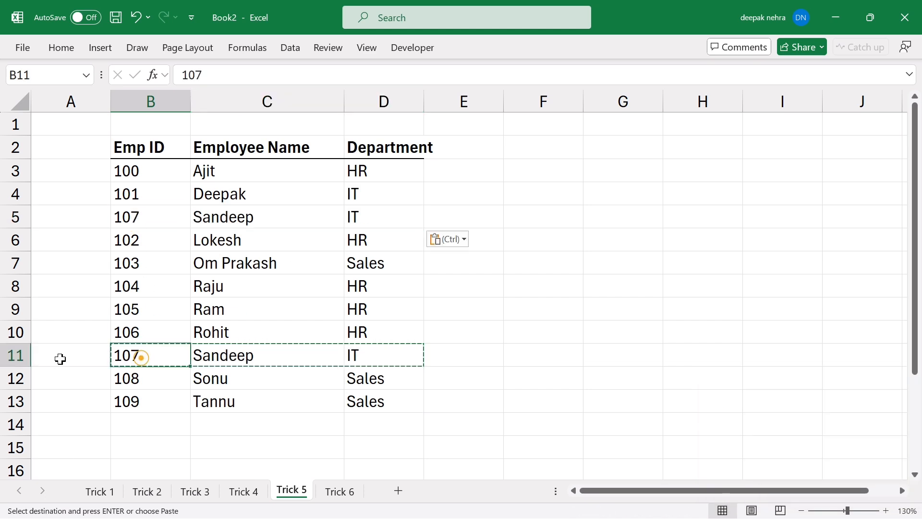
pyautogui.rightClick(16, 358)
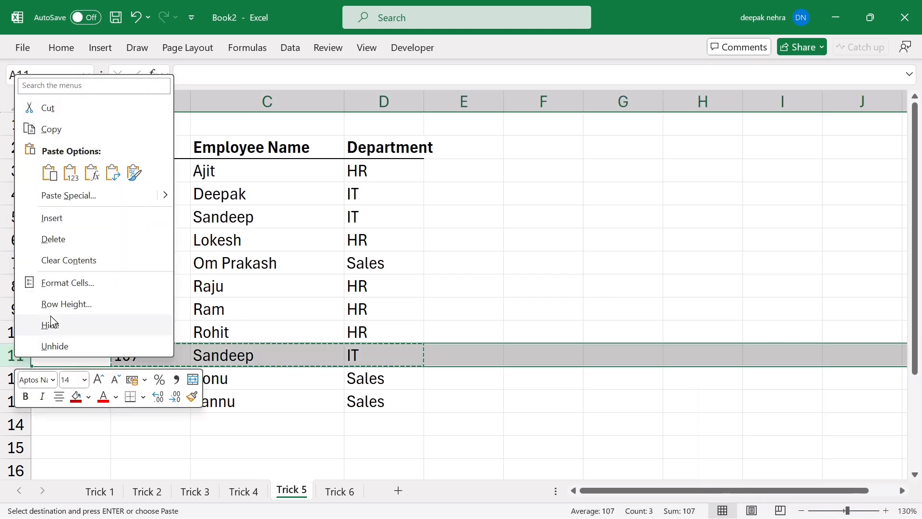
pyautogui.click(55, 239)
pyautogui.click(374, 308)
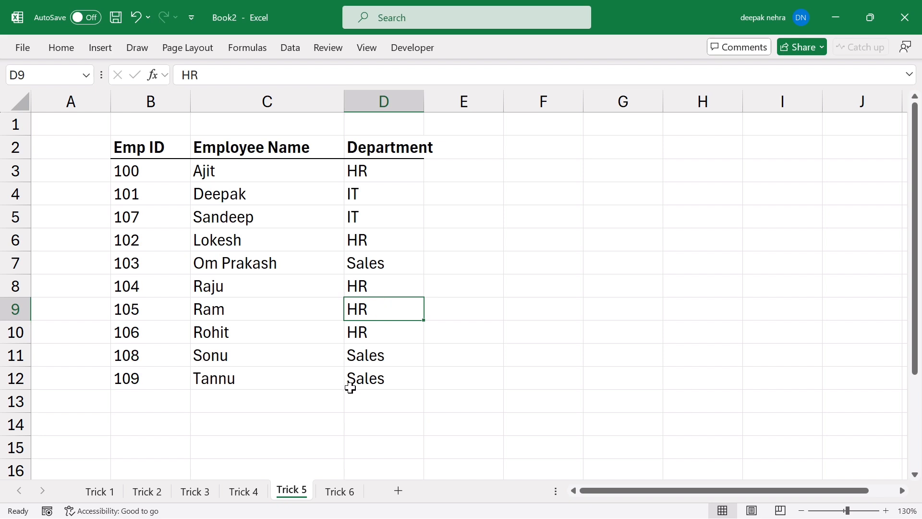
pyautogui.hotkey('ctrl', 'z')
pyautogui.hotkey('ctrl', 'z')
pyautogui.hotkey('ctrl', 'z')
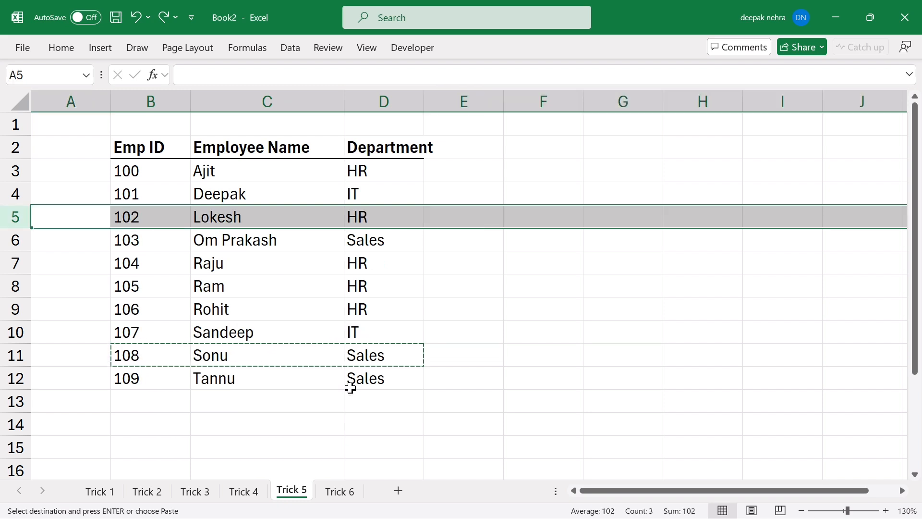
# Drag Sandeep's record from row 10 up above Lokesh.
pyautogui.click(351, 388)
pyautogui.click(499, 383)
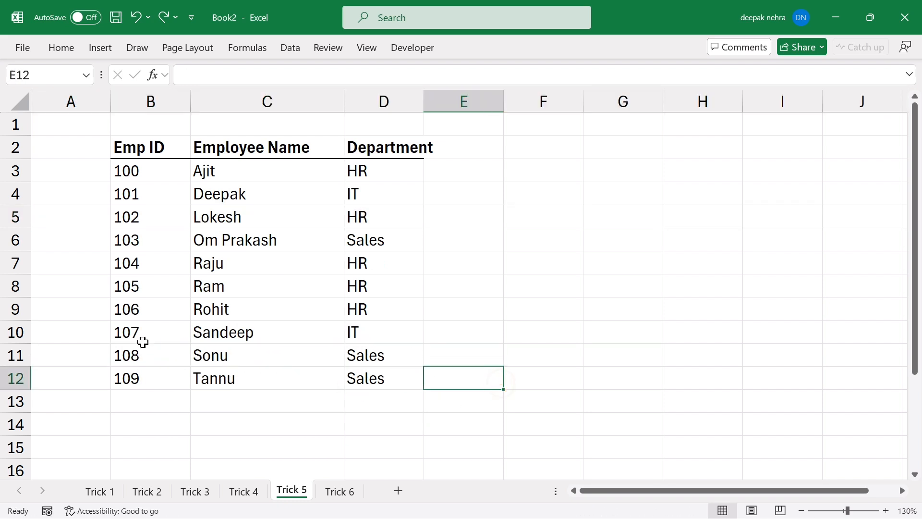
pyautogui.moveTo(130, 335); pyautogui.dragTo(368, 331)
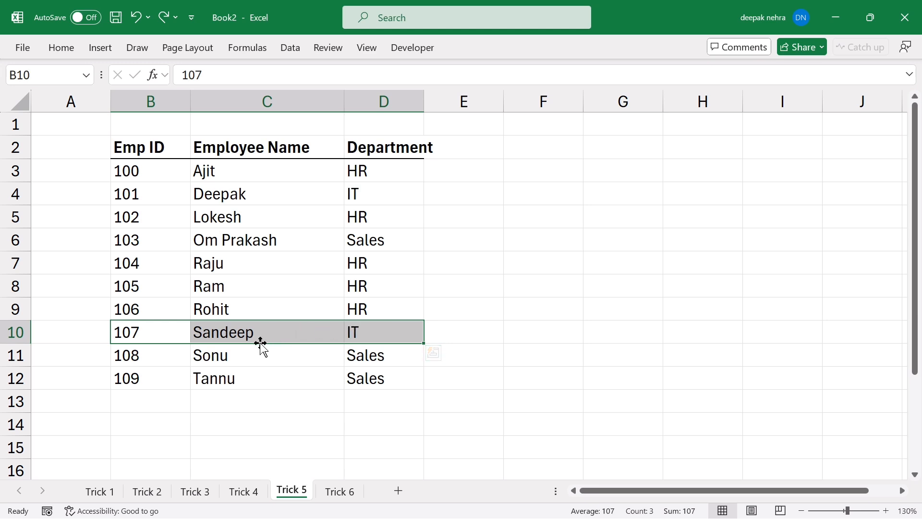
pyautogui.moveTo(261, 343); pyautogui.dragTo(228, 205)
pyautogui.click(506, 320)
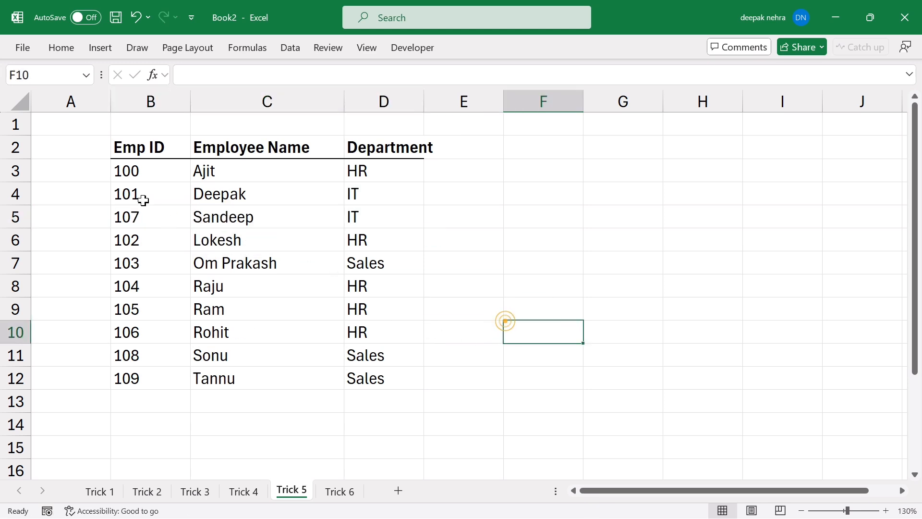
# Drag the Ram and Rohit rows up to sit directly below Ajit.
pyautogui.click(142, 196)
pyautogui.click(126, 242)
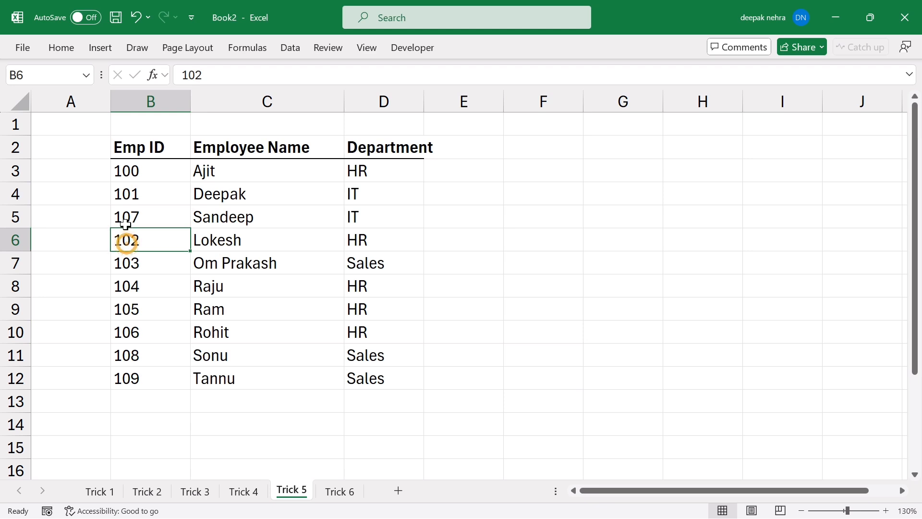
pyautogui.moveTo(125, 216); pyautogui.dragTo(375, 221)
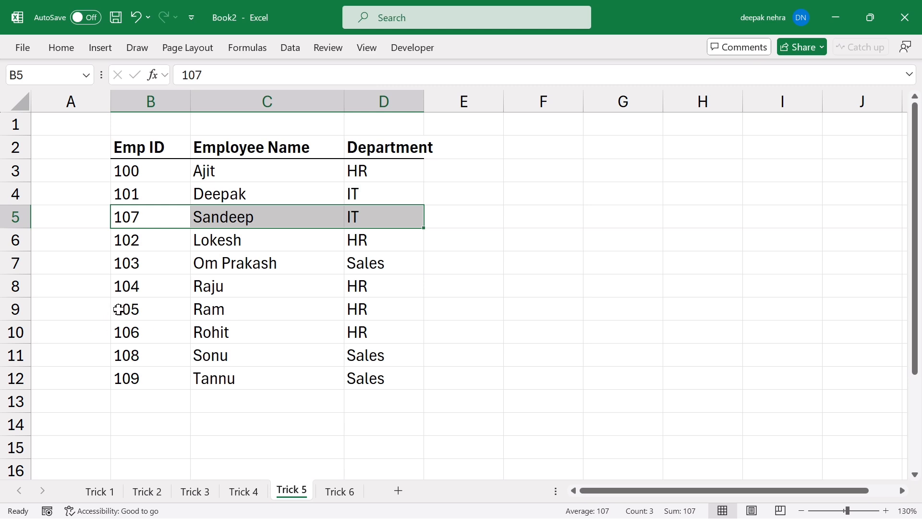
pyautogui.moveTo(128, 309); pyautogui.dragTo(365, 336)
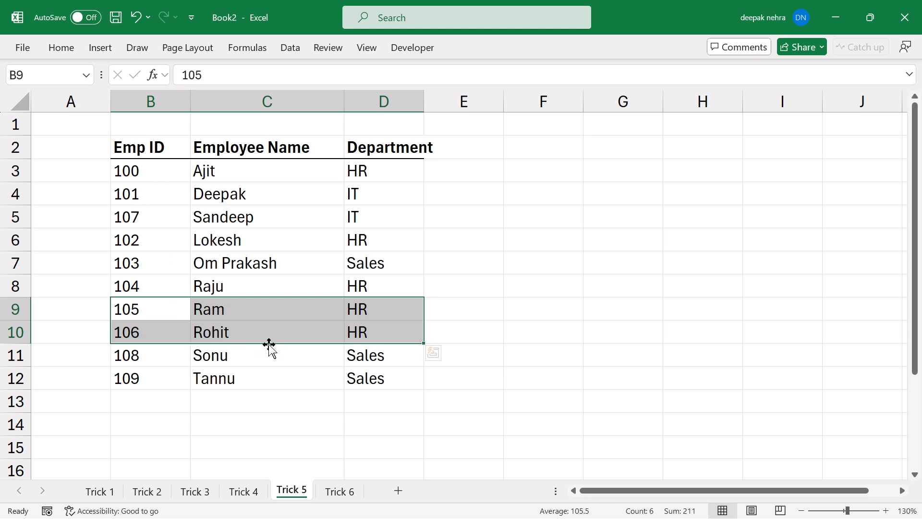
pyautogui.moveTo(269, 344); pyautogui.dragTo(257, 185)
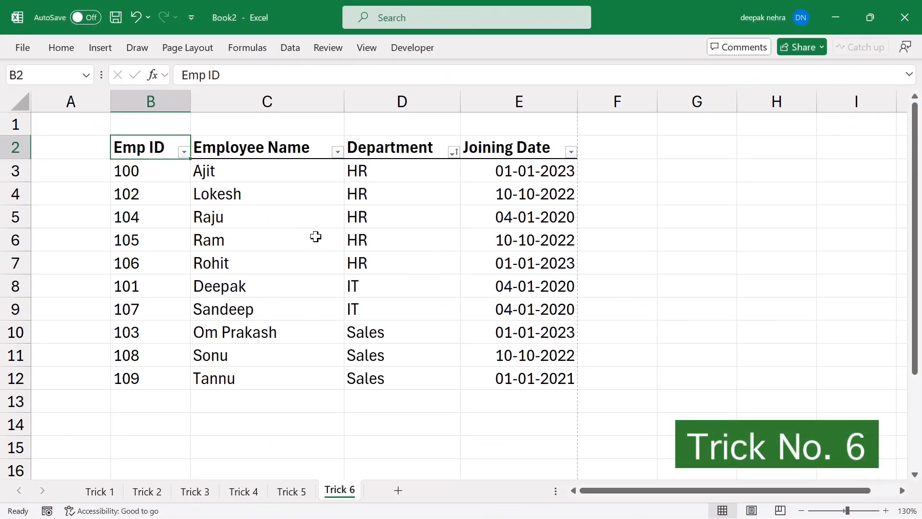
pyautogui.click(174, 48)
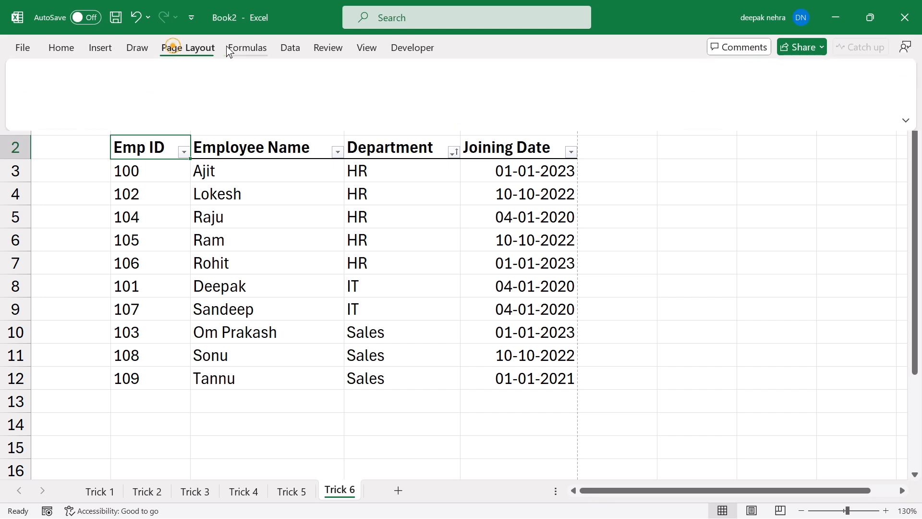
pyautogui.click(245, 44)
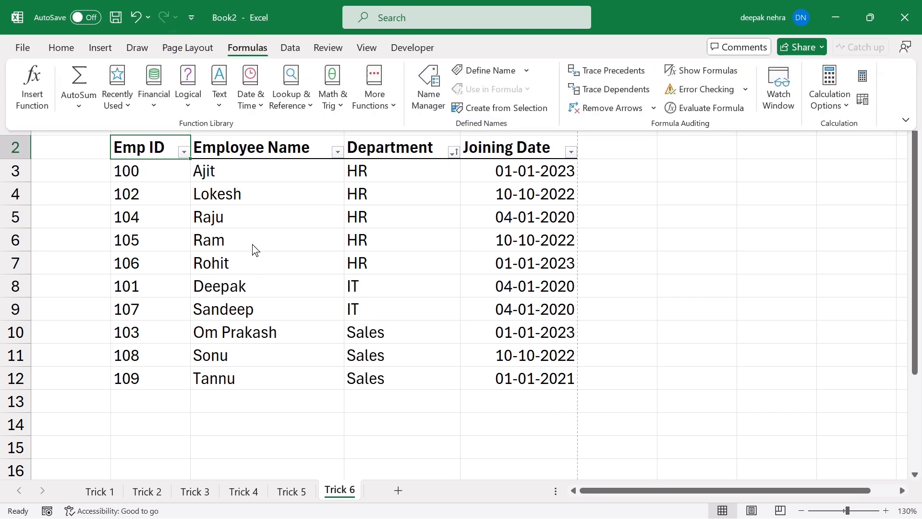
pyautogui.click(293, 240)
pyautogui.click(388, 261)
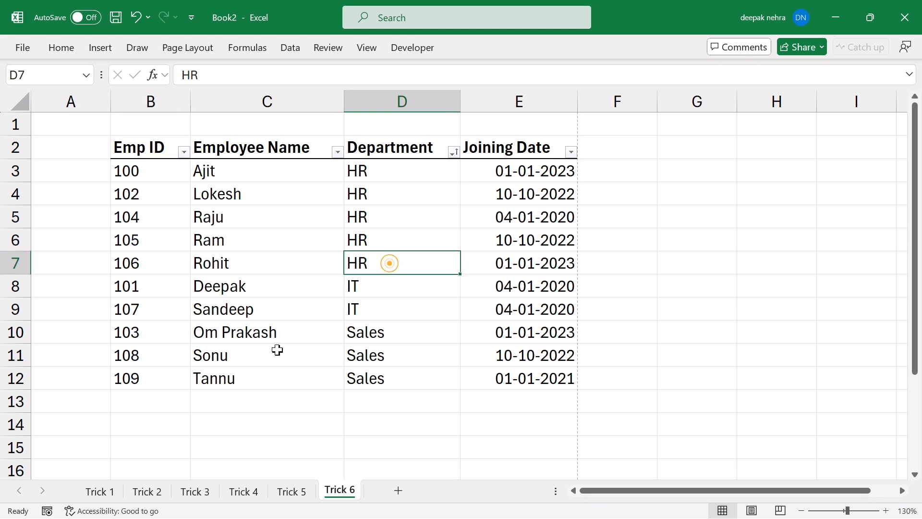
pyautogui.moveTo(132, 150); pyautogui.dragTo(535, 379)
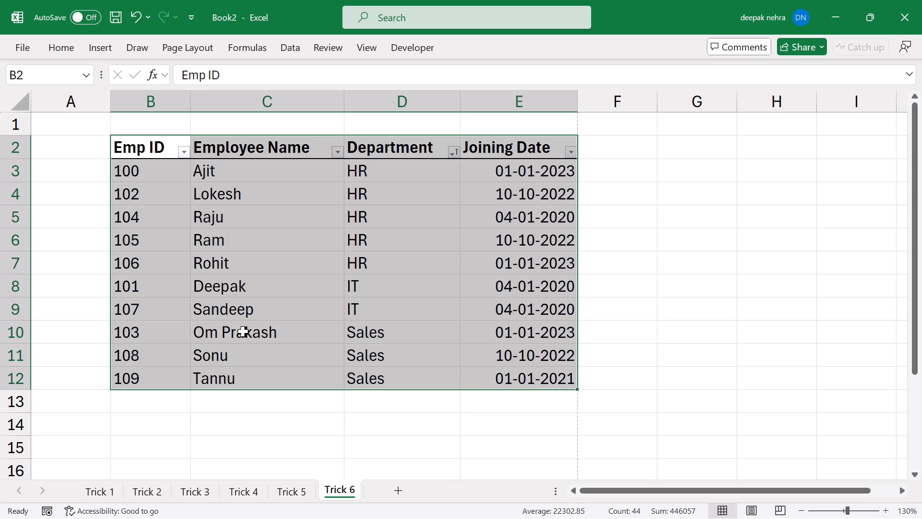
pyautogui.rightClick(218, 351)
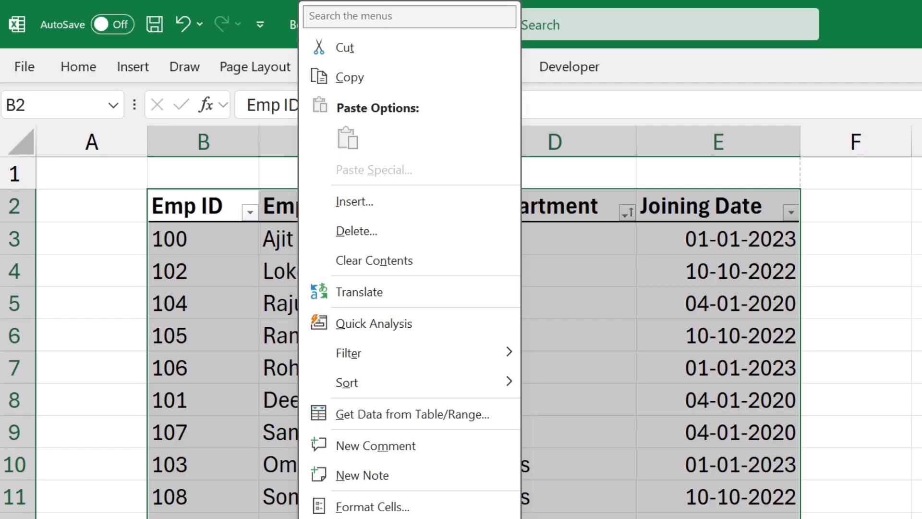
pyautogui.click(410, 16)
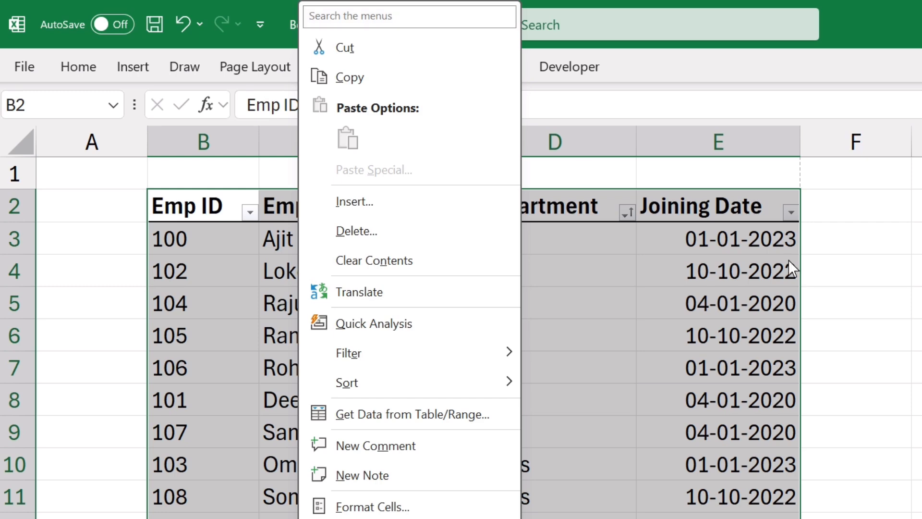
pyautogui.press('e')
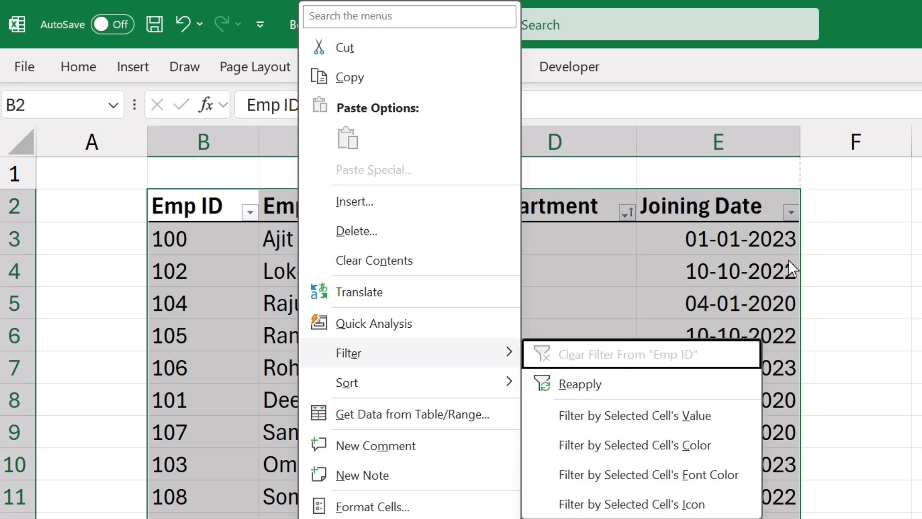
pyautogui.click(375, 23)
pyautogui.write('re')
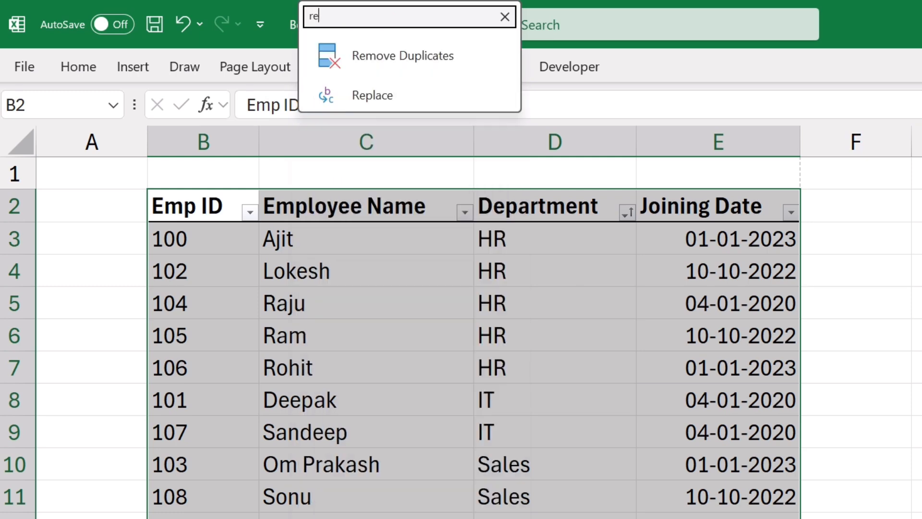
pyautogui.write('mov')
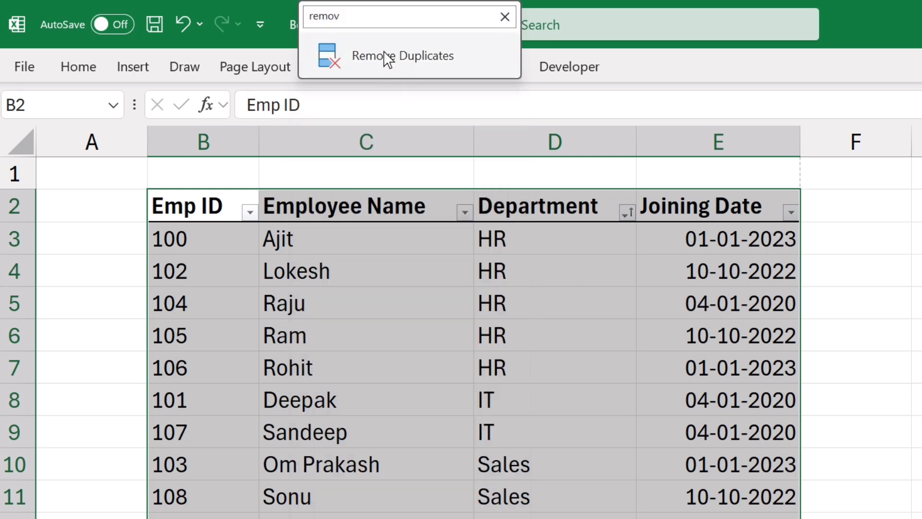
pyautogui.click(387, 56)
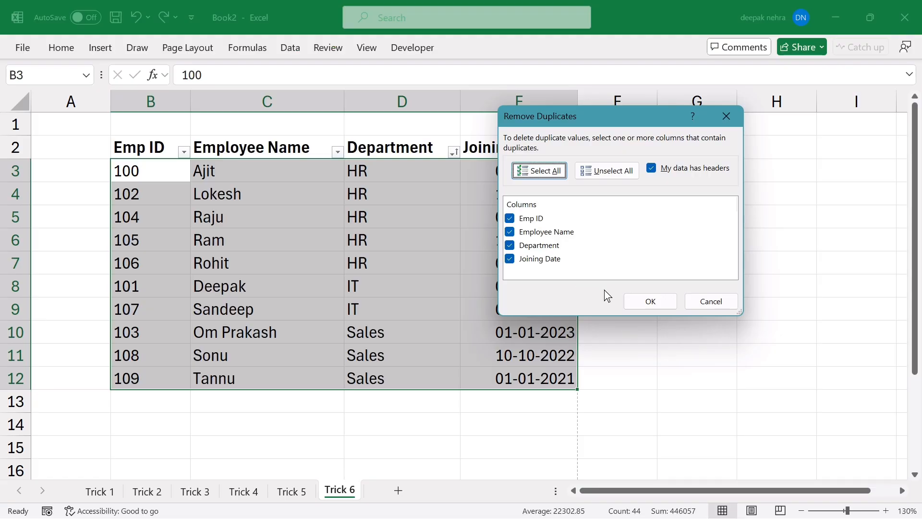
pyautogui.click(639, 303)
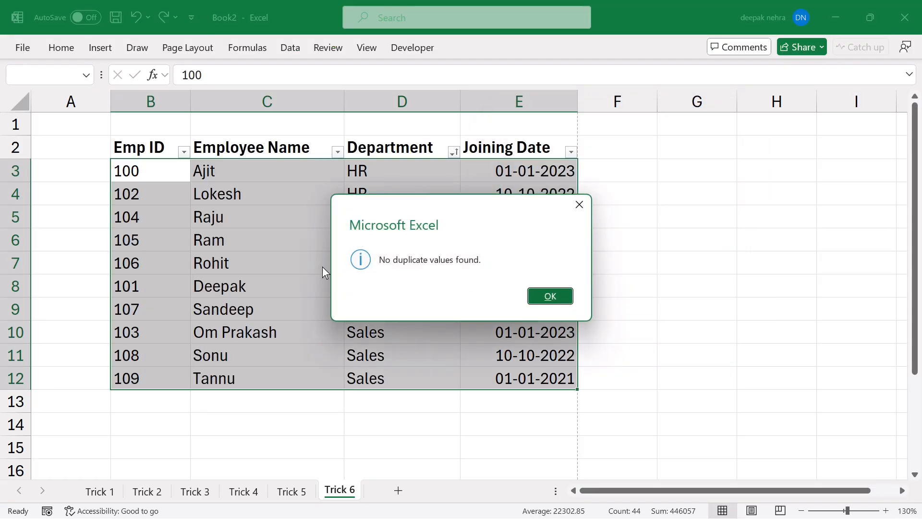
pyautogui.click(546, 307)
pyautogui.click(290, 286)
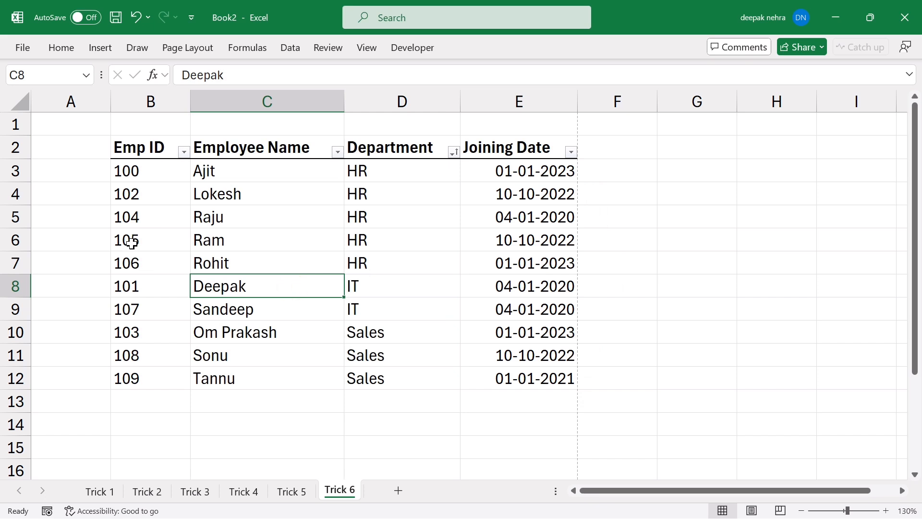
# Set B6:E7 (Ram and Rohit) as the print area and check it in print preview.
pyautogui.moveTo(132, 244); pyautogui.dragTo(513, 268)
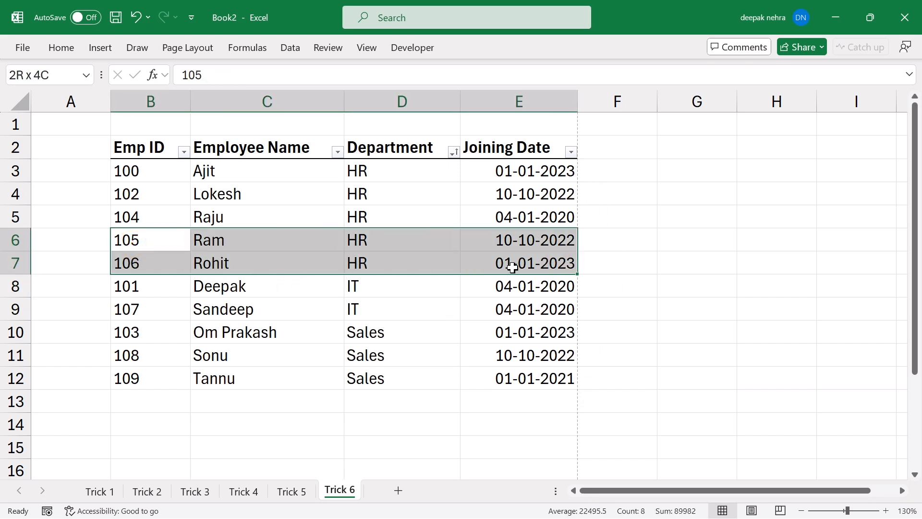
pyautogui.rightClick(255, 255)
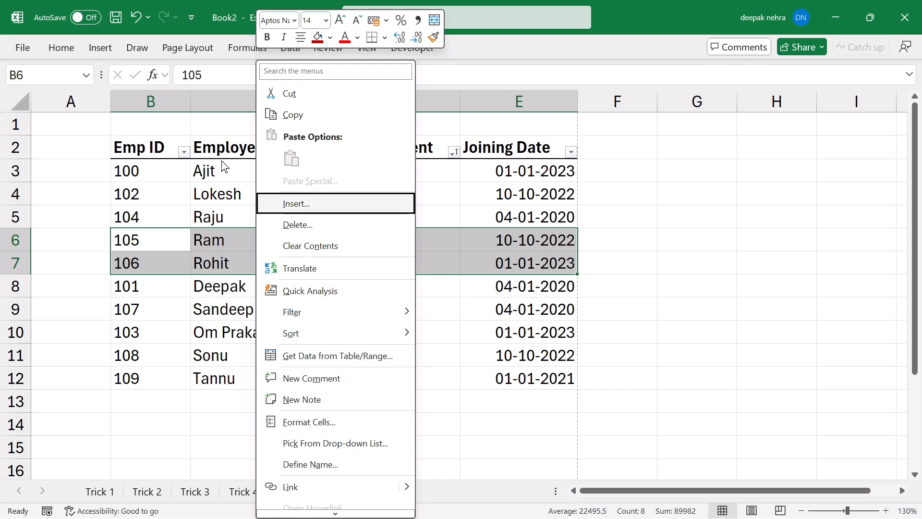
pyautogui.write('prin')
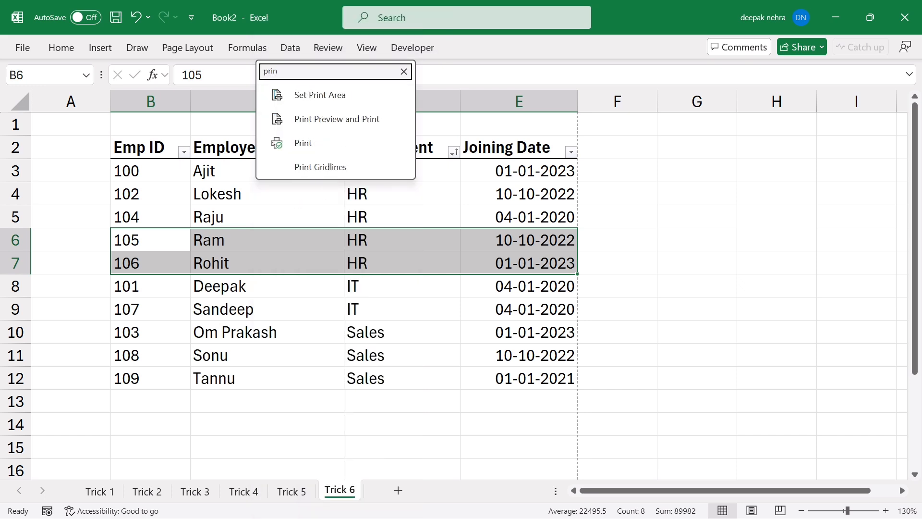
pyautogui.click(323, 98)
pyautogui.click(275, 309)
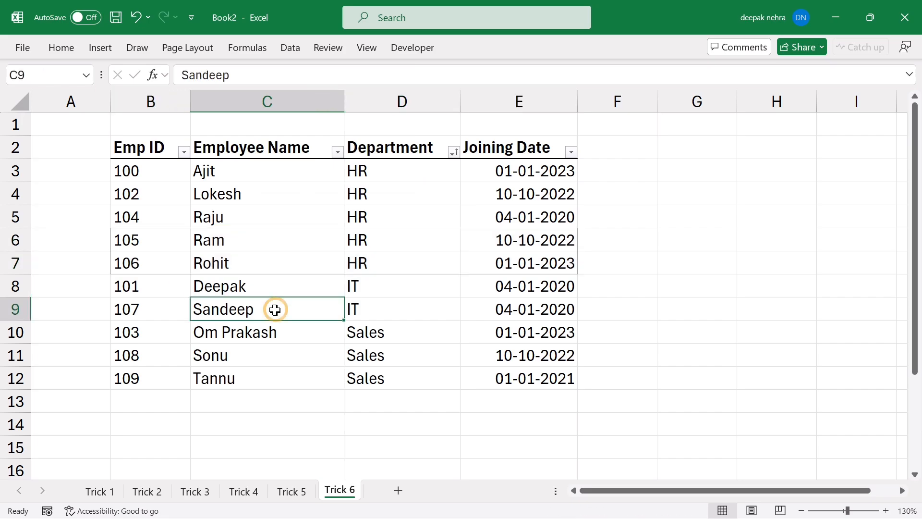
pyautogui.hotkey('ctrl', 'p')
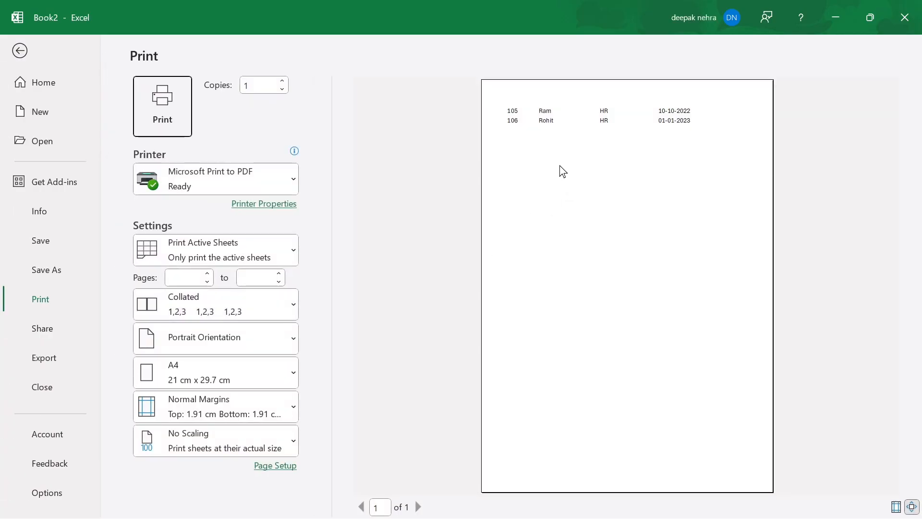
pyautogui.click(553, 163)
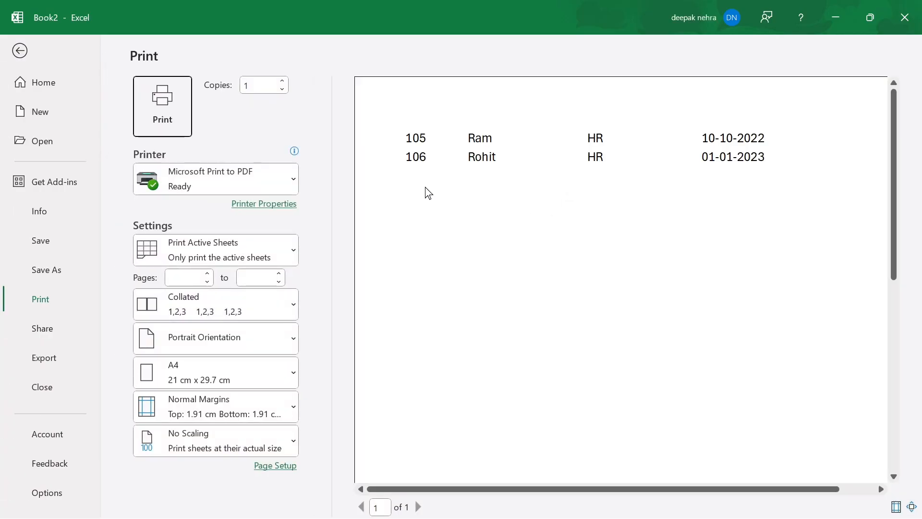
pyautogui.click(642, 216)
# Leave print preview and open the search box in the Ram cell C6's context menu.
pyautogui.press('Escape')
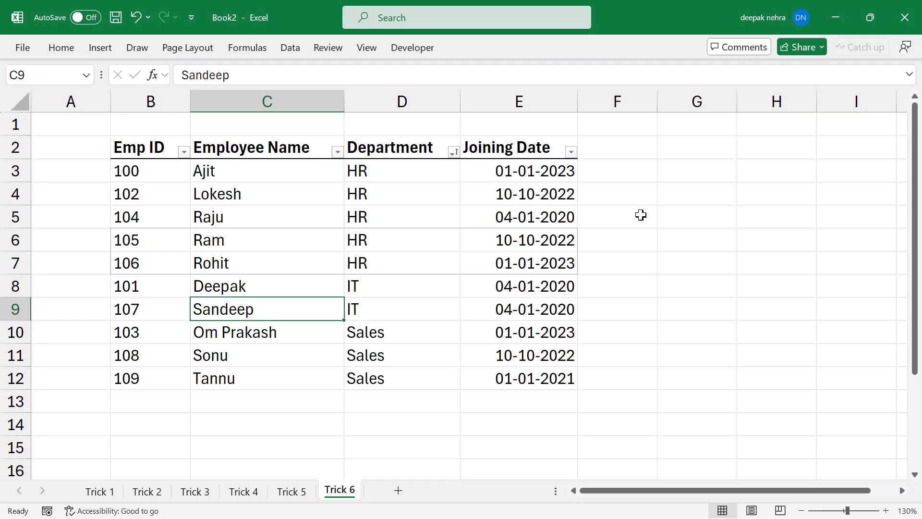
pyautogui.rightClick(310, 247)
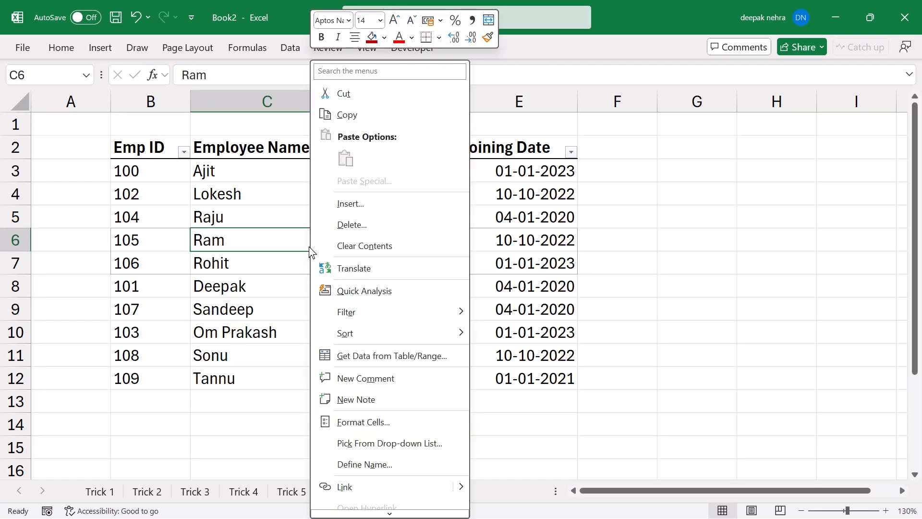
pyautogui.click(353, 71)
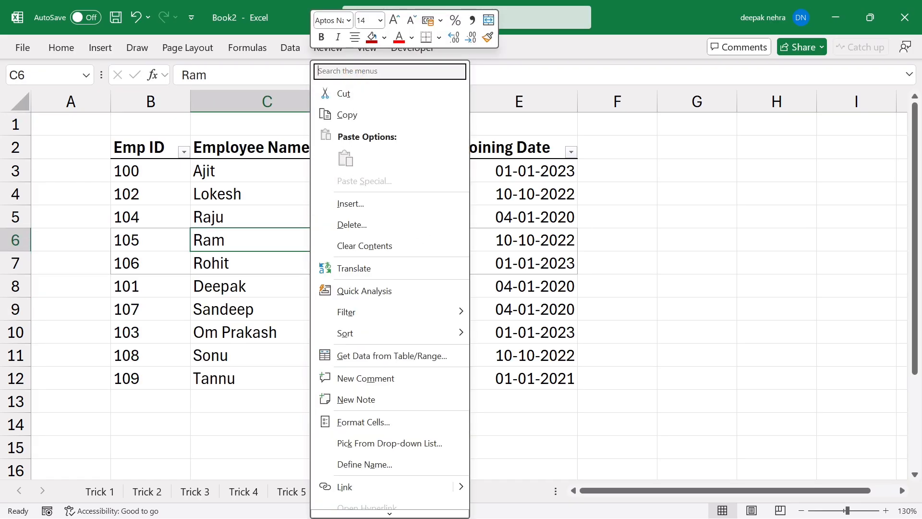